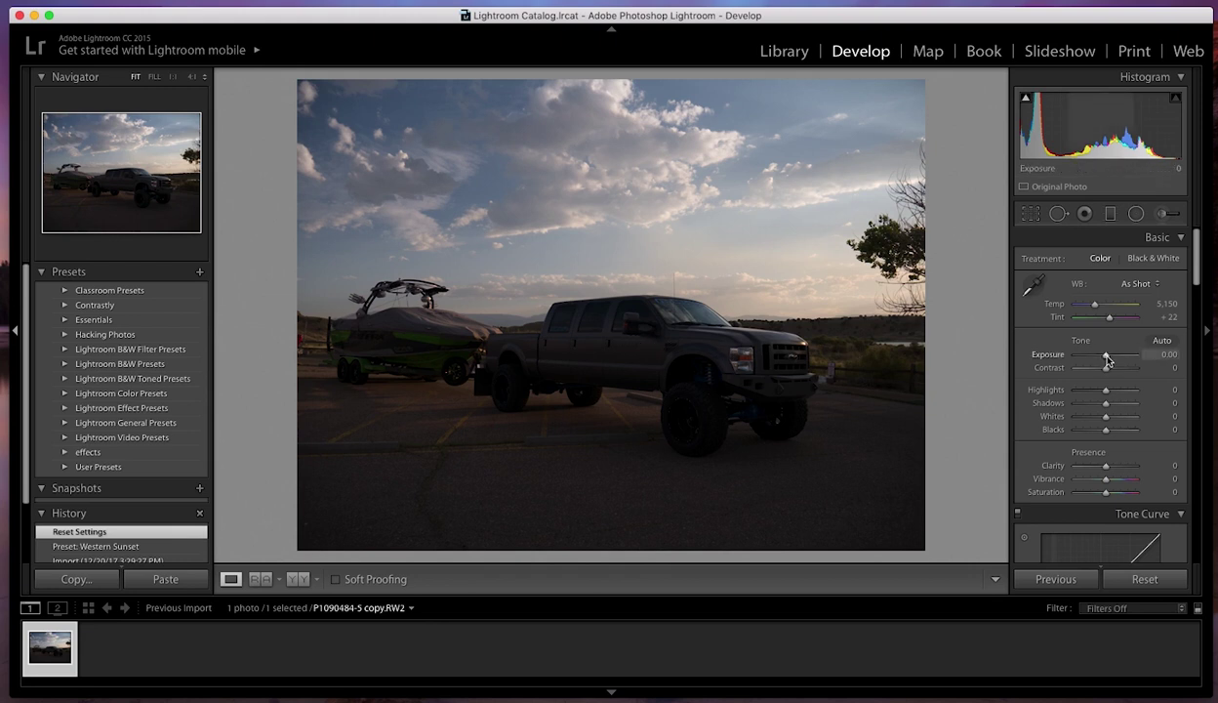
- Set Exposure to +1.30, Contrast to -50 and Highlights to -100 in the Basic panel
drag(1107, 360, 1114, 358)
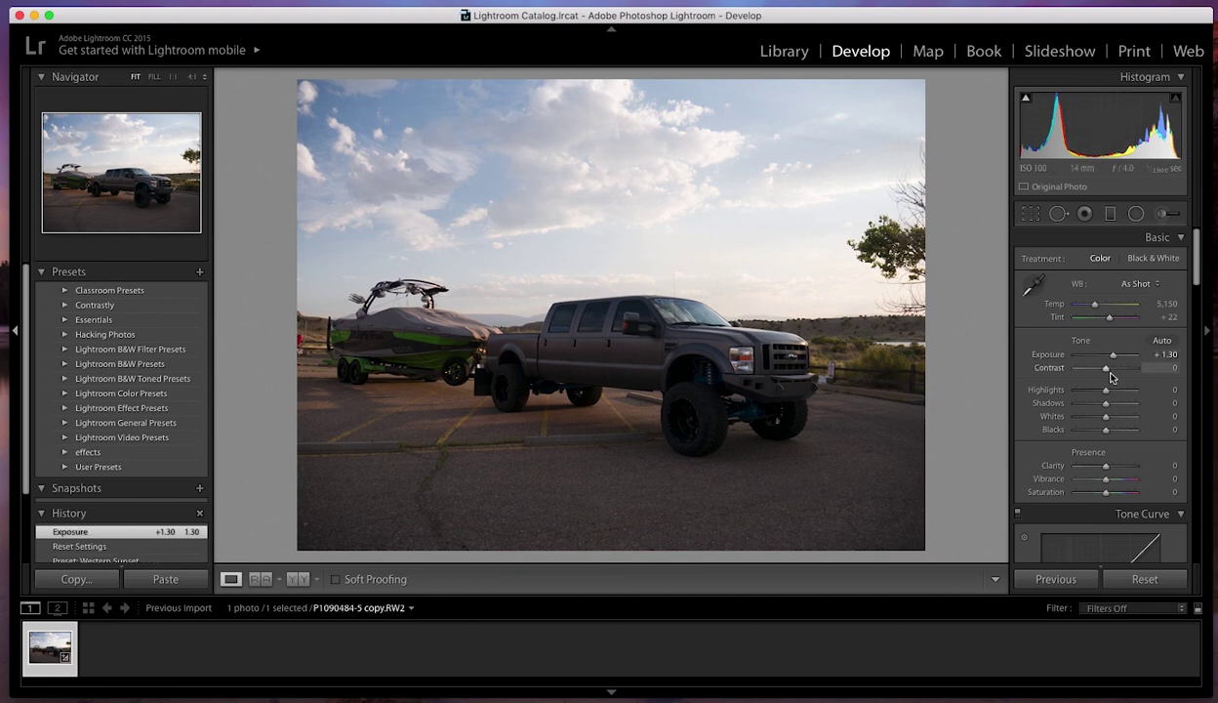
mouse_move(1109, 373)
mouse_down()
mouse_move(1079, 374)
mouse_move(1119, 379)
mouse_up()
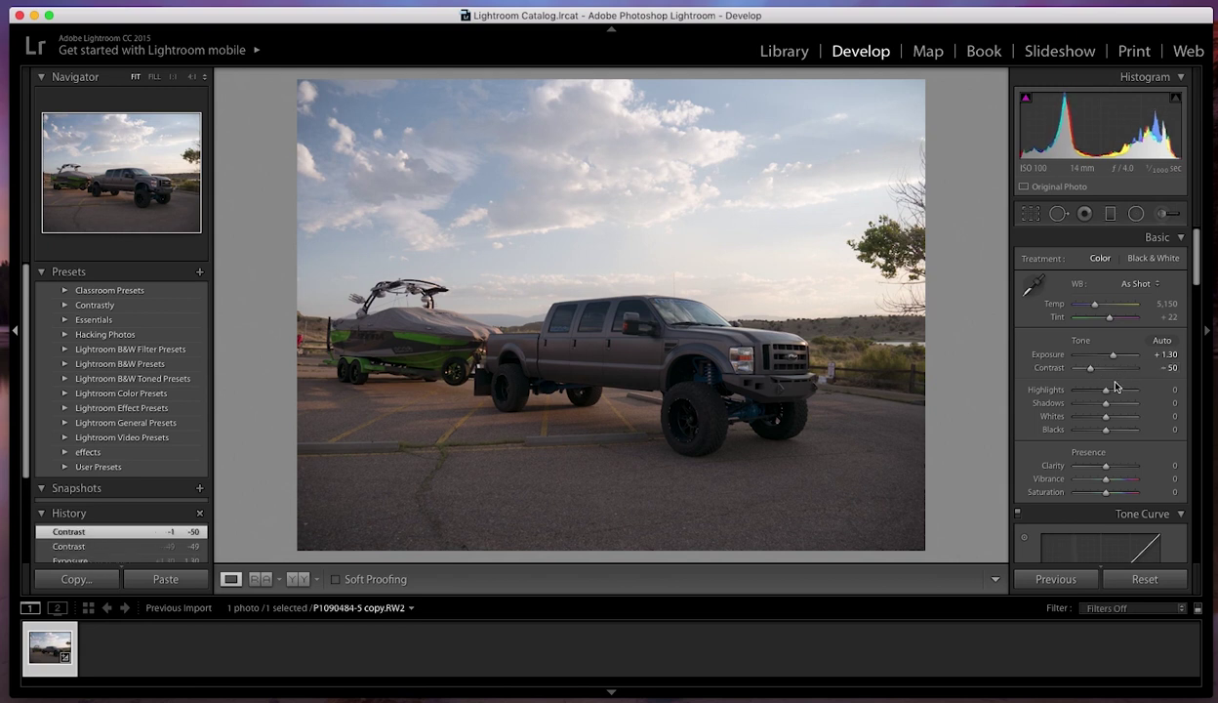
drag(1107, 391, 1071, 393)
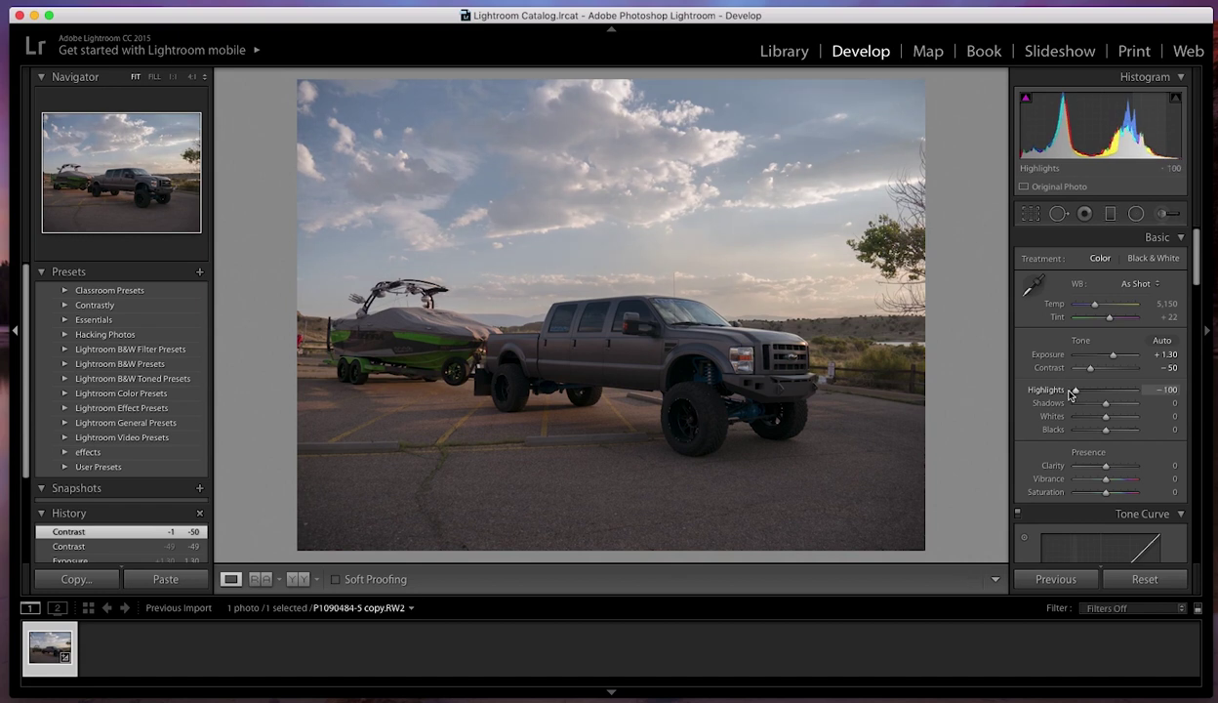
click(1066, 391)
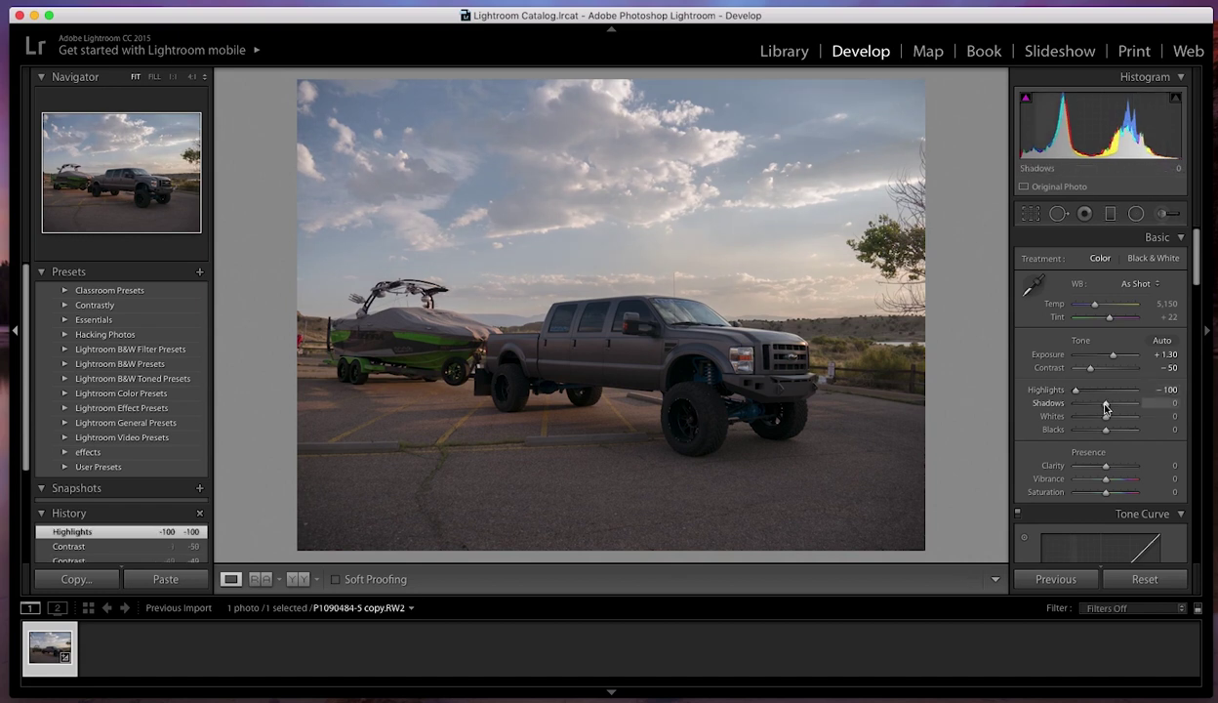
- Set Shadows to +62, Whites to +30 and Blacks to -27 while checking for clipping
drag(1107, 409, 1122, 409)
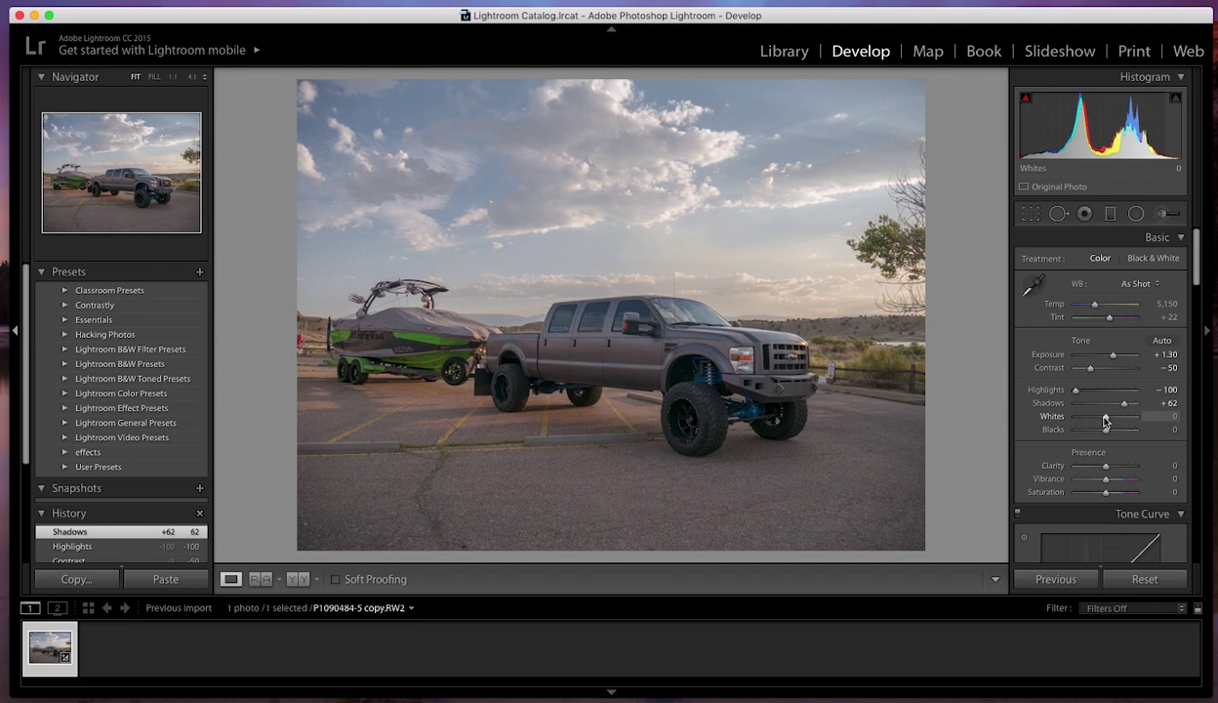
drag(1105, 421, 1116, 421)
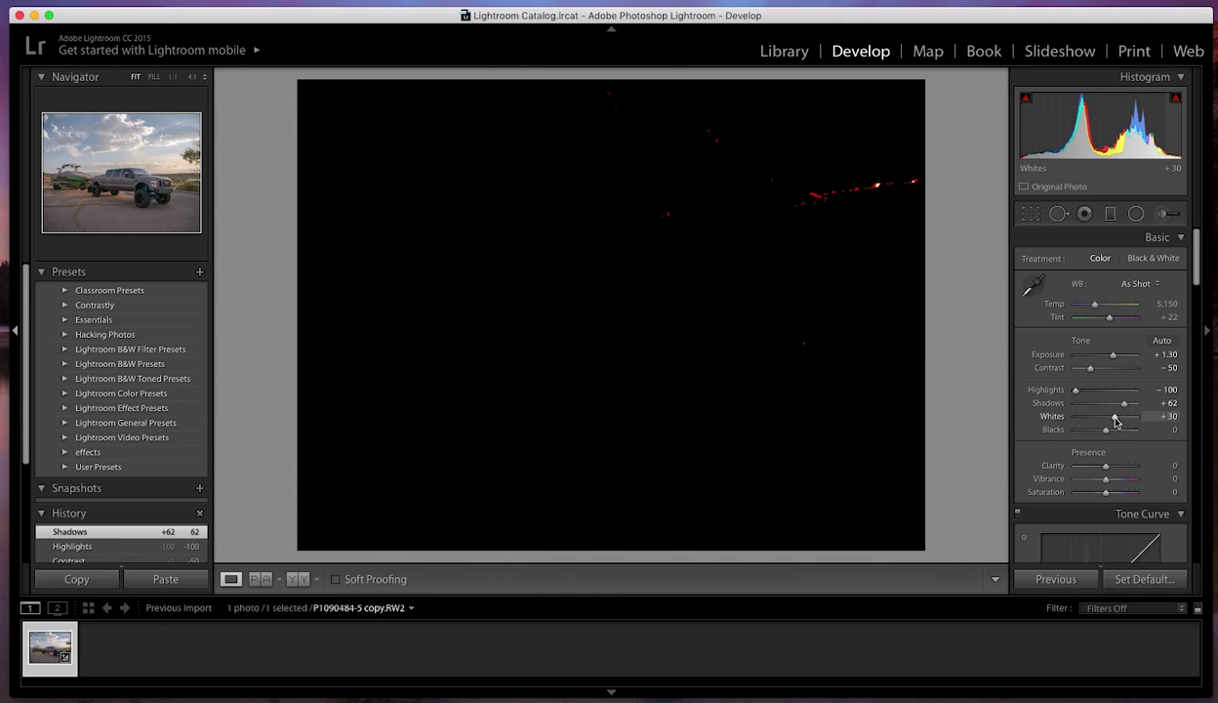
drag(1116, 422, 1116, 422)
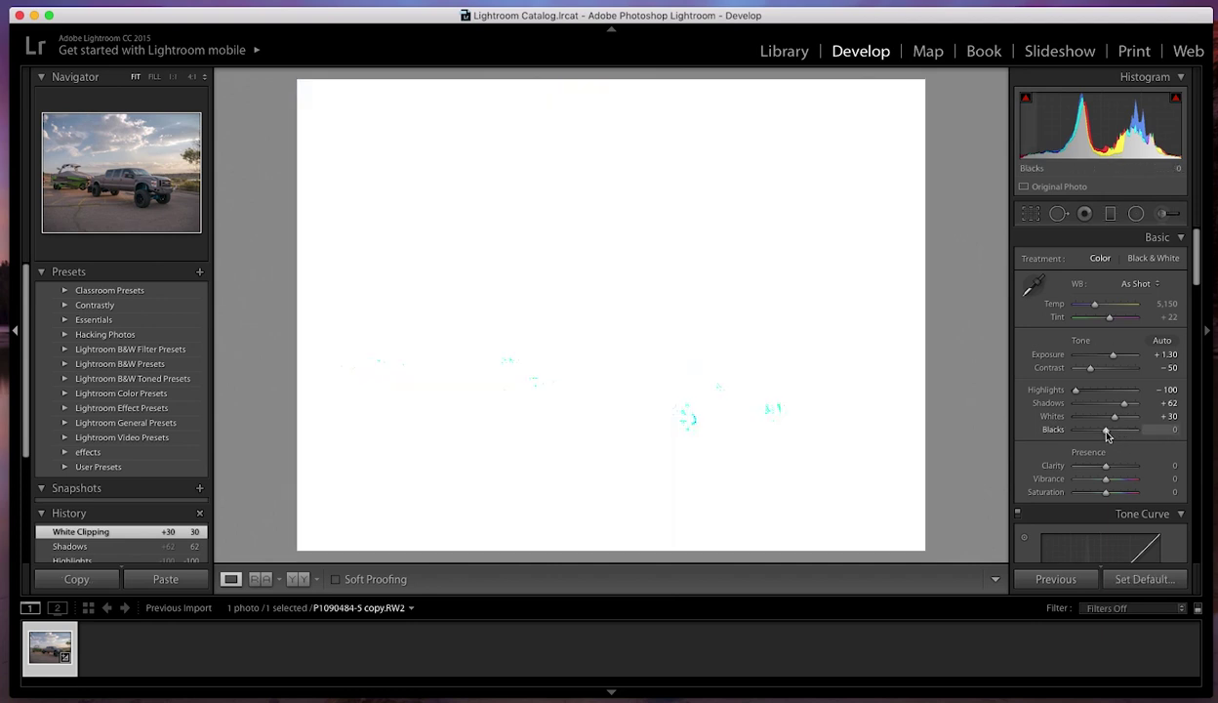
drag(1104, 431, 1098, 436)
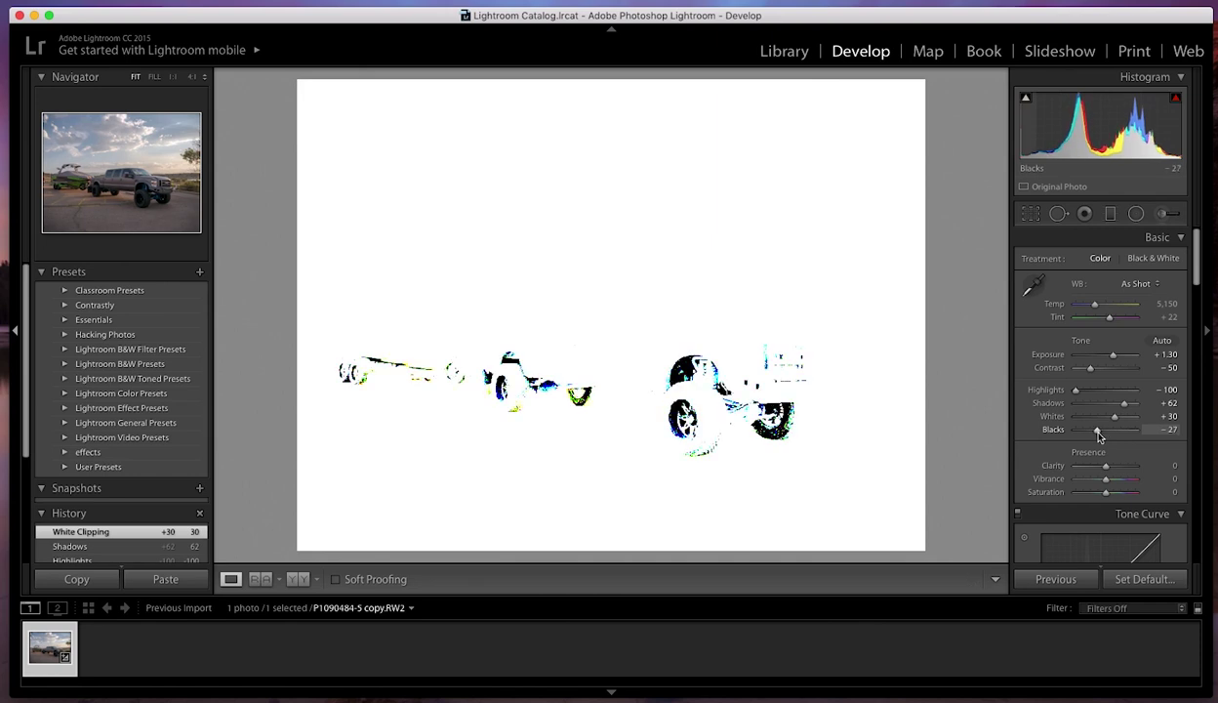
drag(1098, 436, 1098, 437)
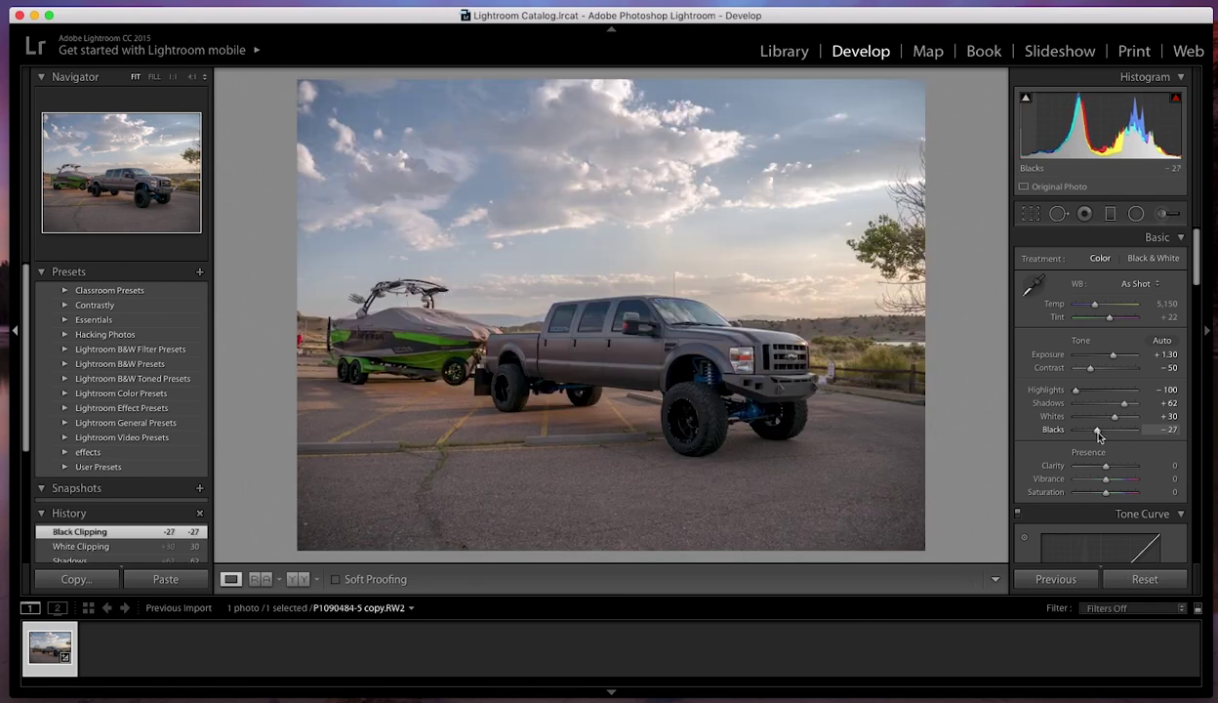
- Set Clarity +15, Vibrance +30 and Saturation +30, then show the Before/After split view
scroll(1097, 438, down, 1)
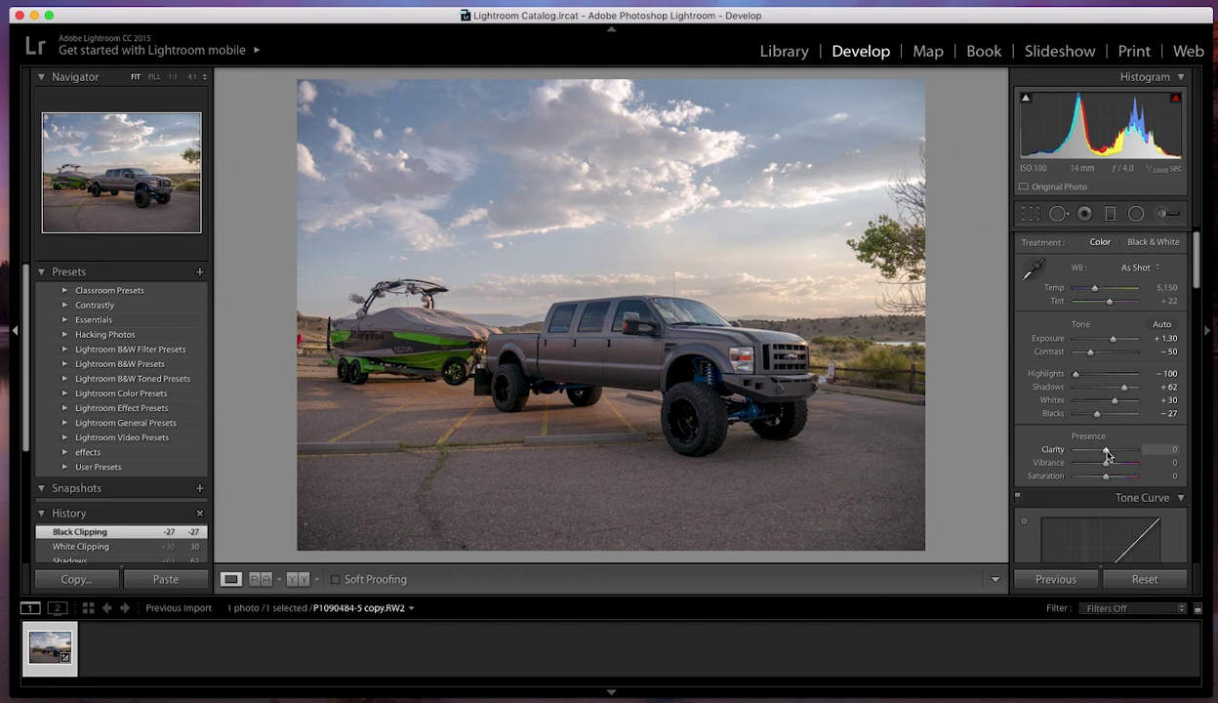
drag(1107, 456, 1111, 455)
scroll(1109, 402, down, 1)
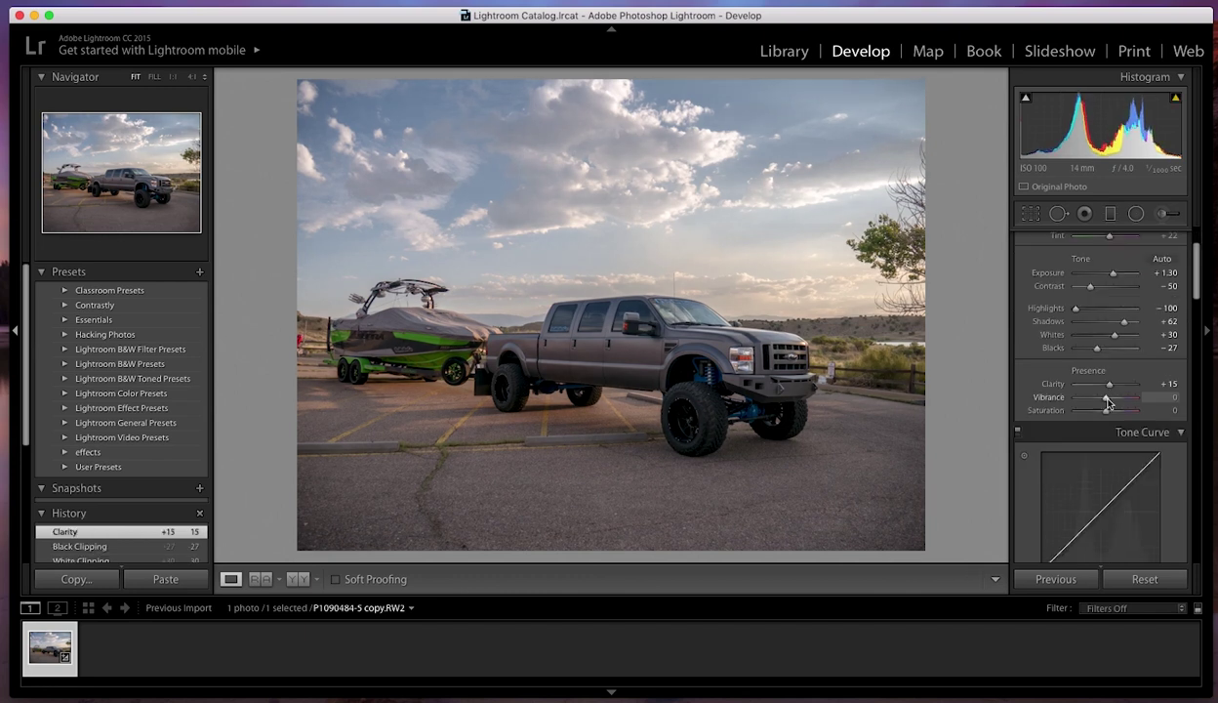
drag(1108, 401, 1114, 410)
scroll(1119, 441, up, 2)
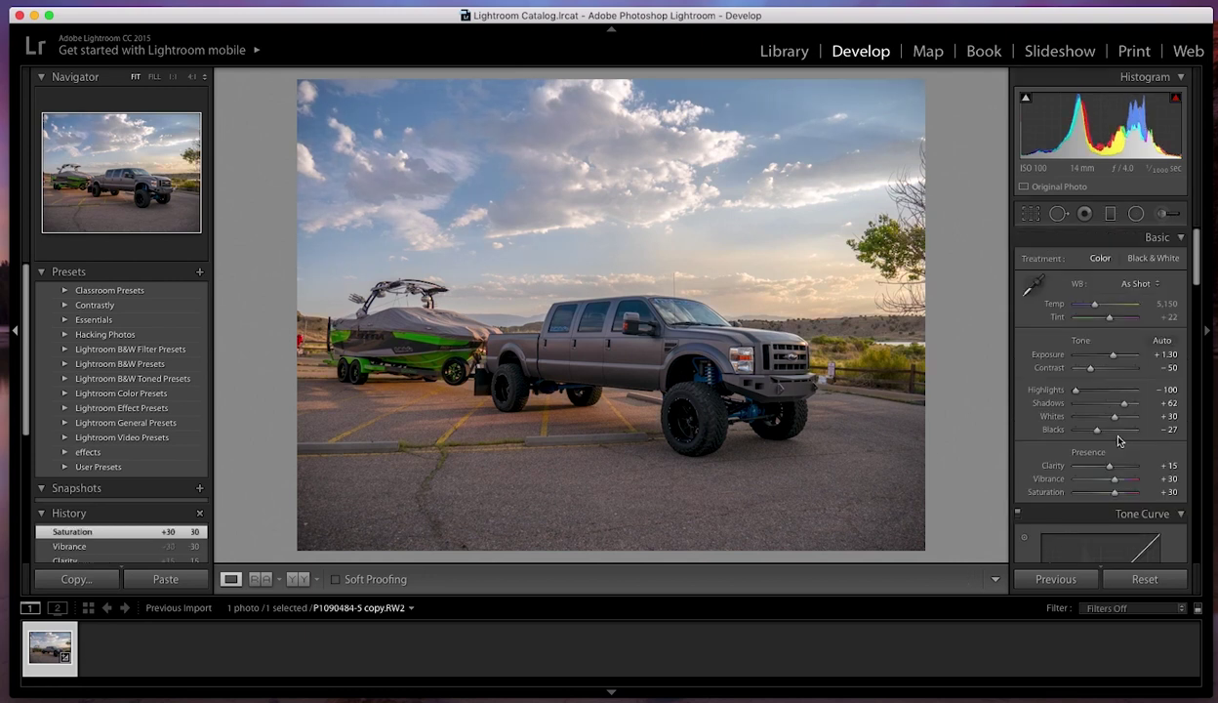
key(shift+y)
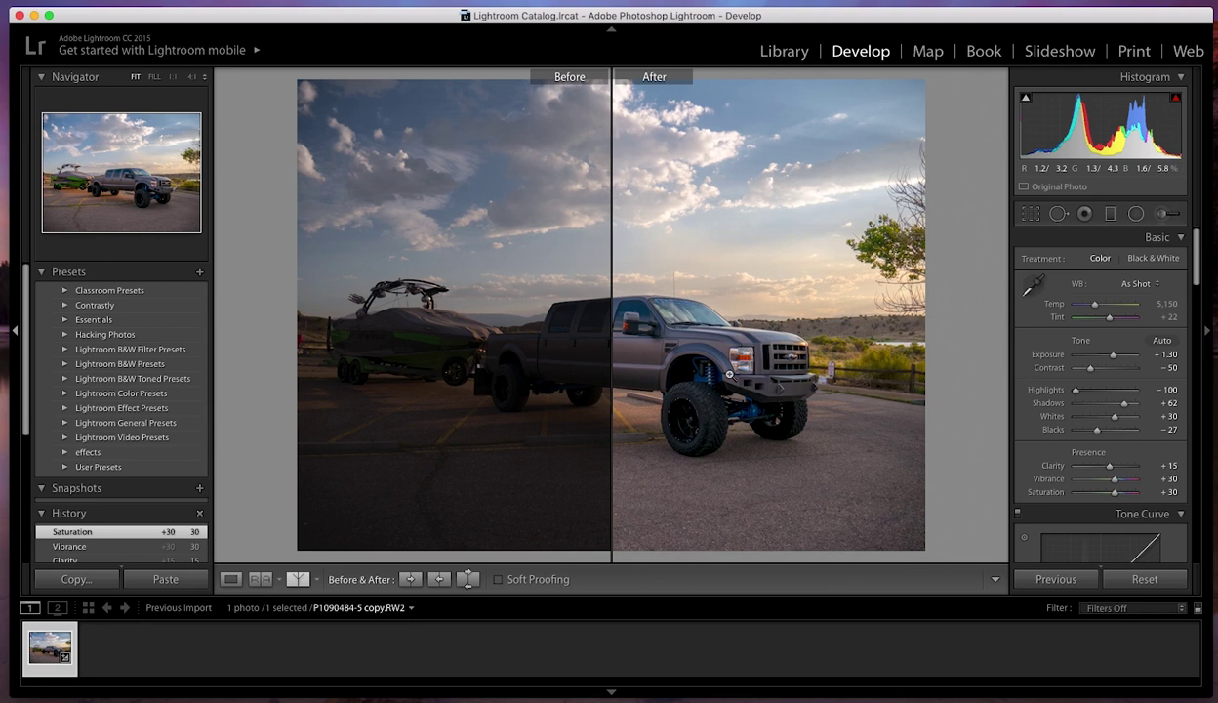
- Return to the single view and set the tone curve to Shadows -17, Lights +10, Darks -5
key(y)
scroll(1103, 410, down, 4)
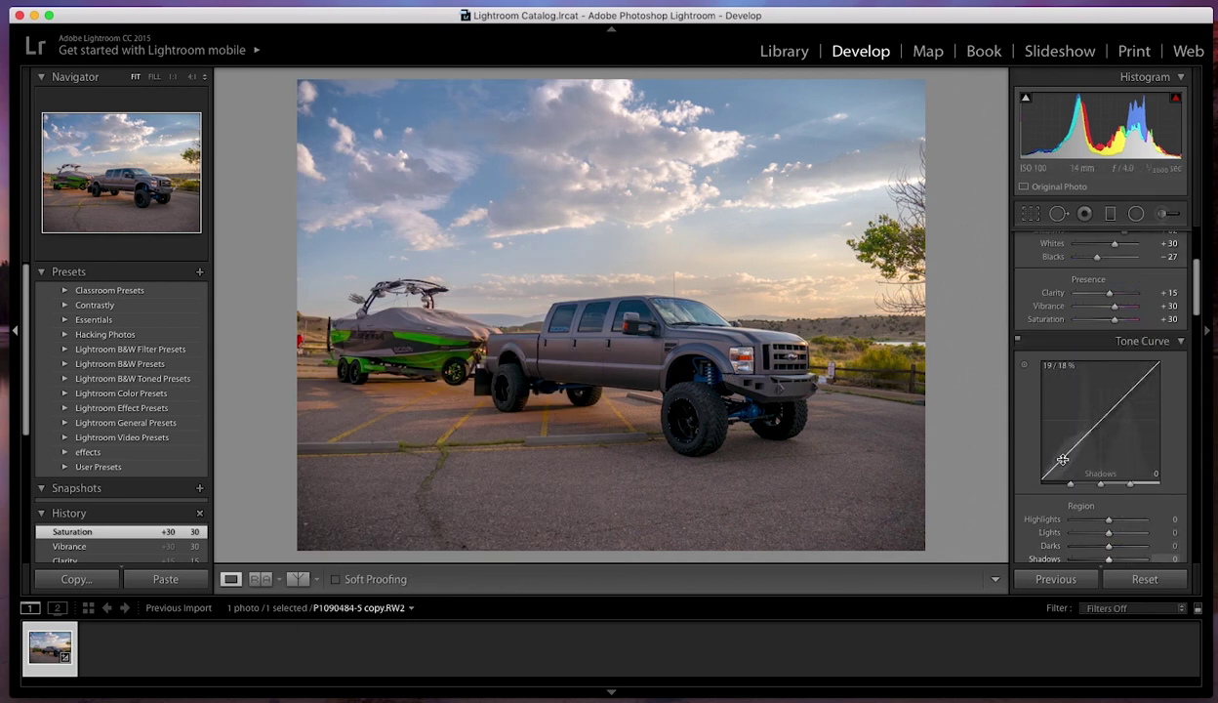
drag(1062, 459, 1063, 461)
drag(1122, 398, 1080, 419)
- Boost HSL saturation to Blue +80, Yellow +30 and Orange +32
scroll(1199, 327, down, 6)
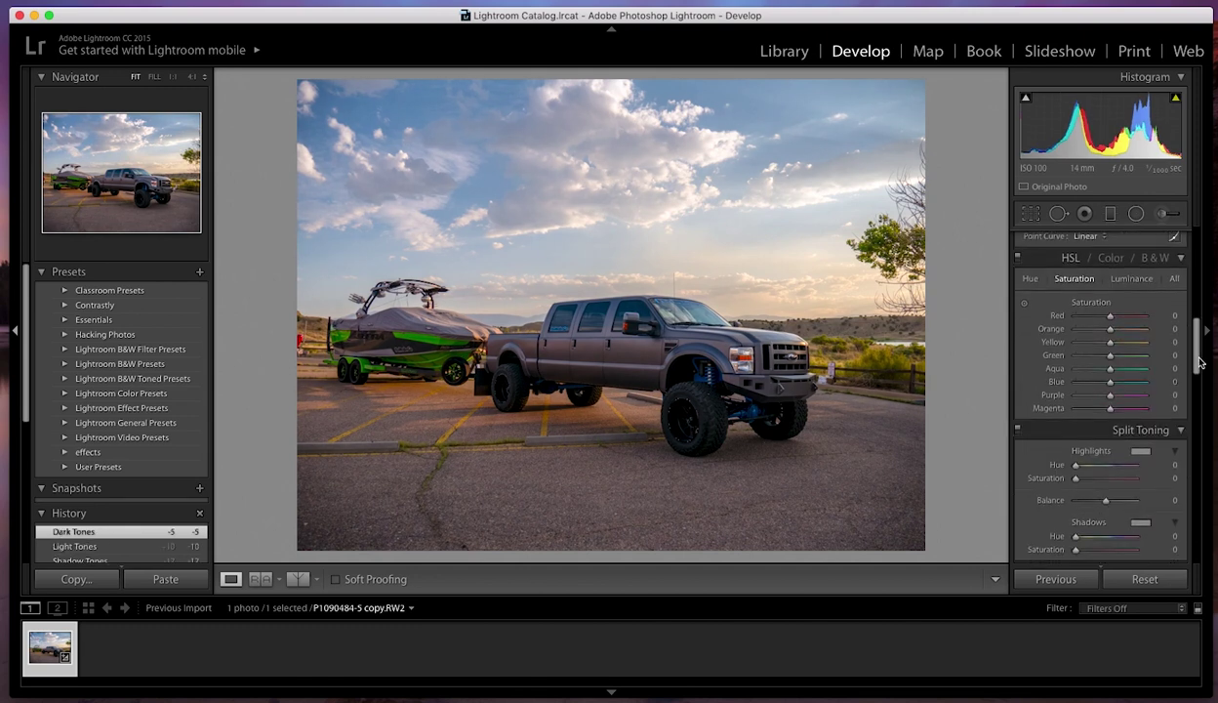
scroll(1199, 343, down, 1)
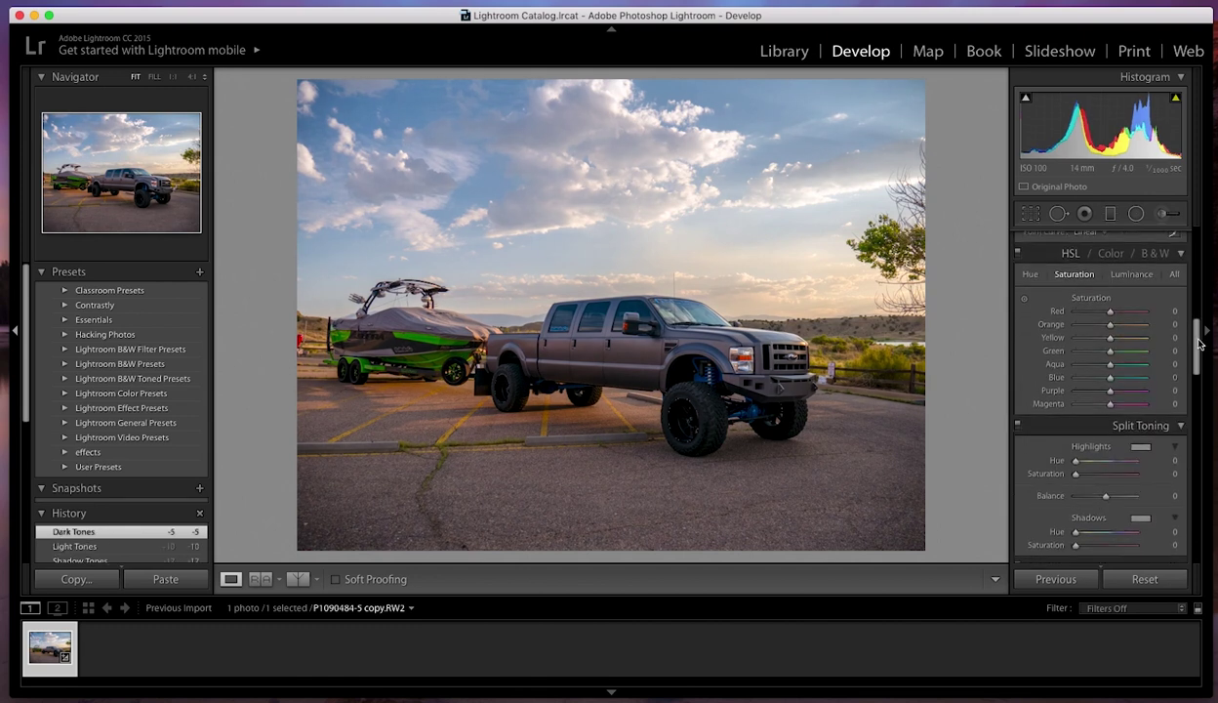
scroll(1199, 344, down, 1)
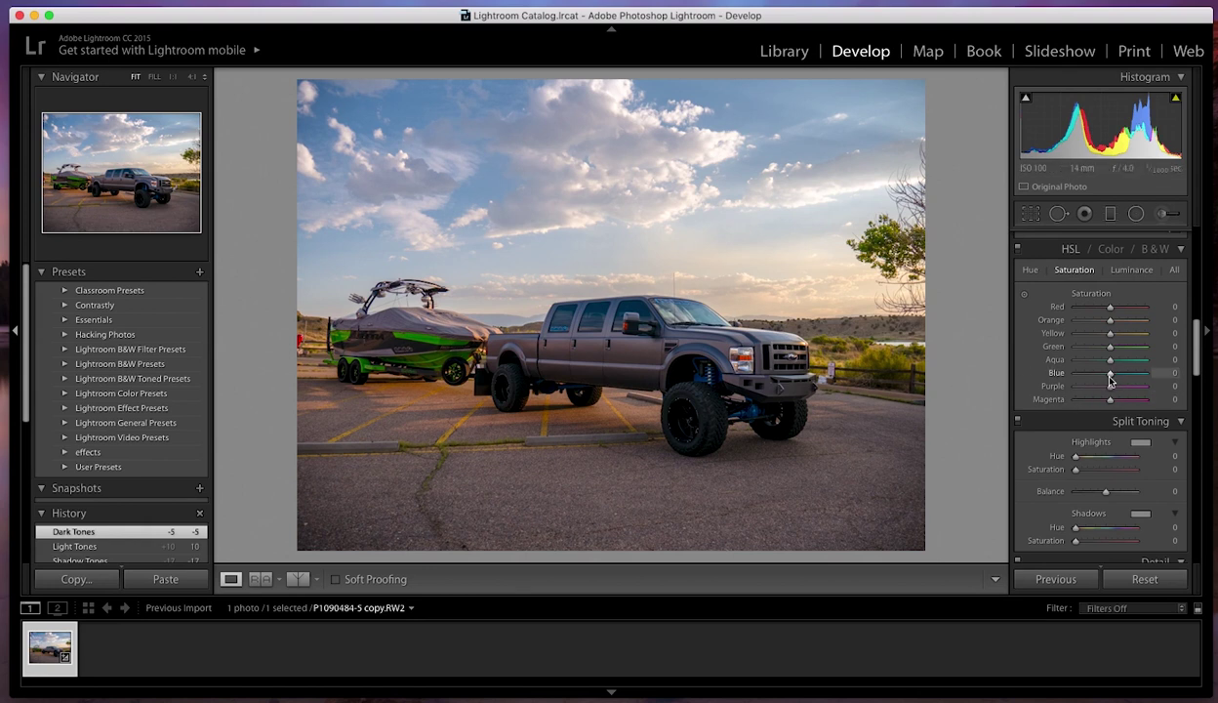
drag(1109, 377, 1122, 337)
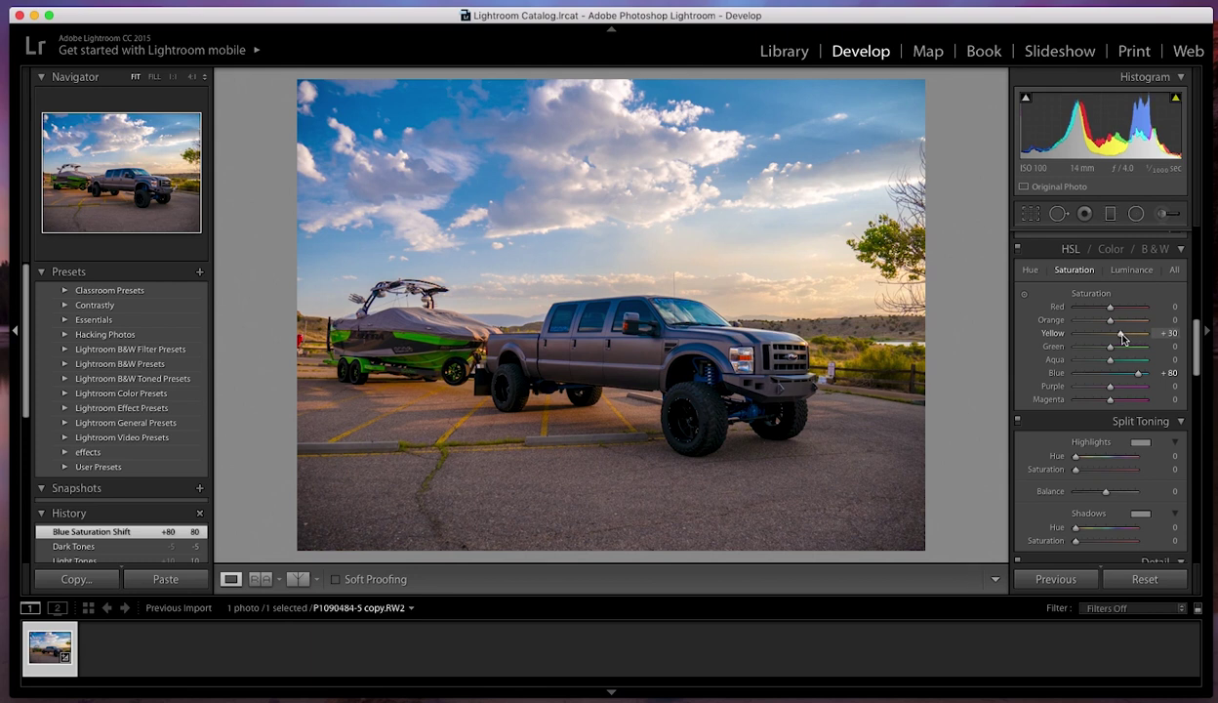
mouse_move(1110, 320)
mouse_down()
mouse_move(1088, 319)
mouse_move(1122, 326)
mouse_up()
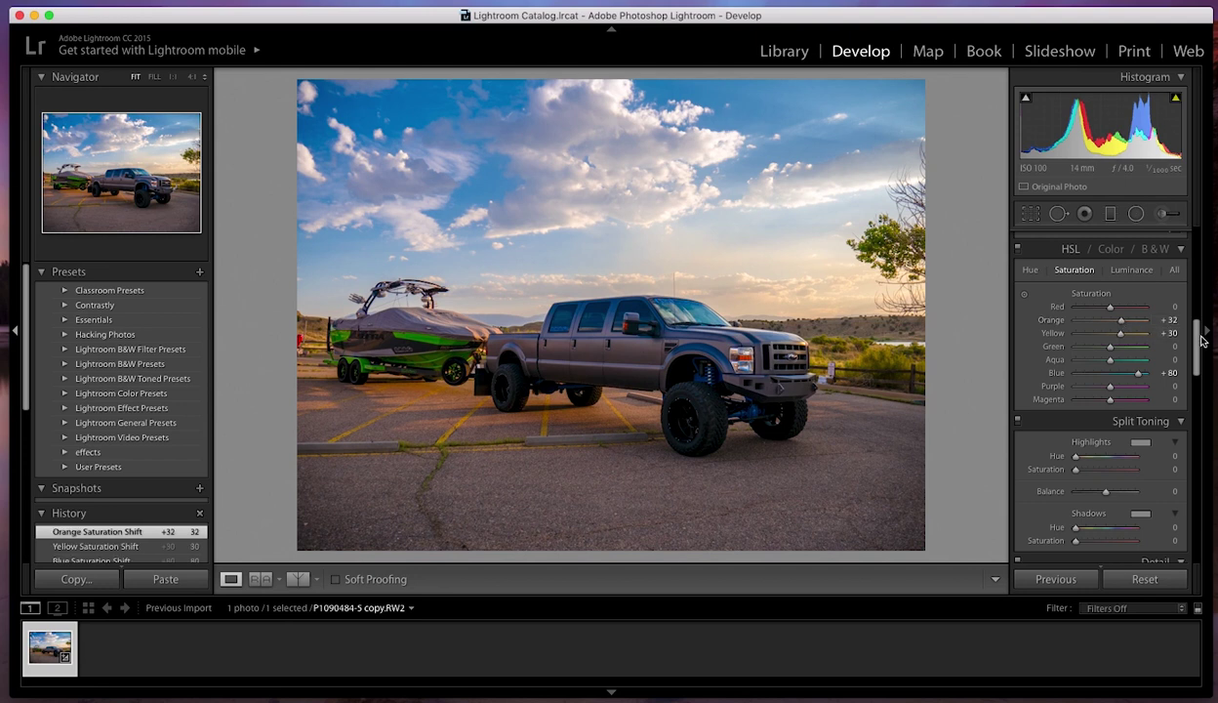
scroll(1203, 342, down, 5)
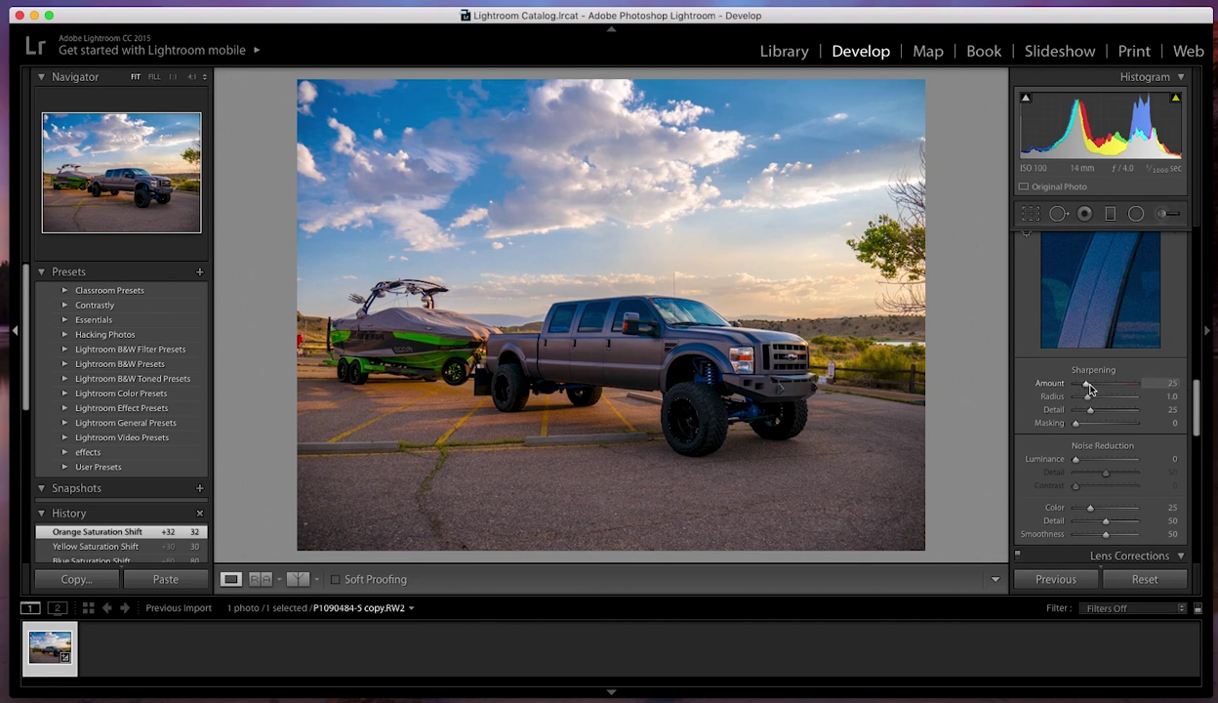
- Set Sharpening Amount to 40 and Luminance noise reduction to 30 in the Detail panel
drag(1088, 387, 1091, 389)
drag(1094, 387, 1094, 388)
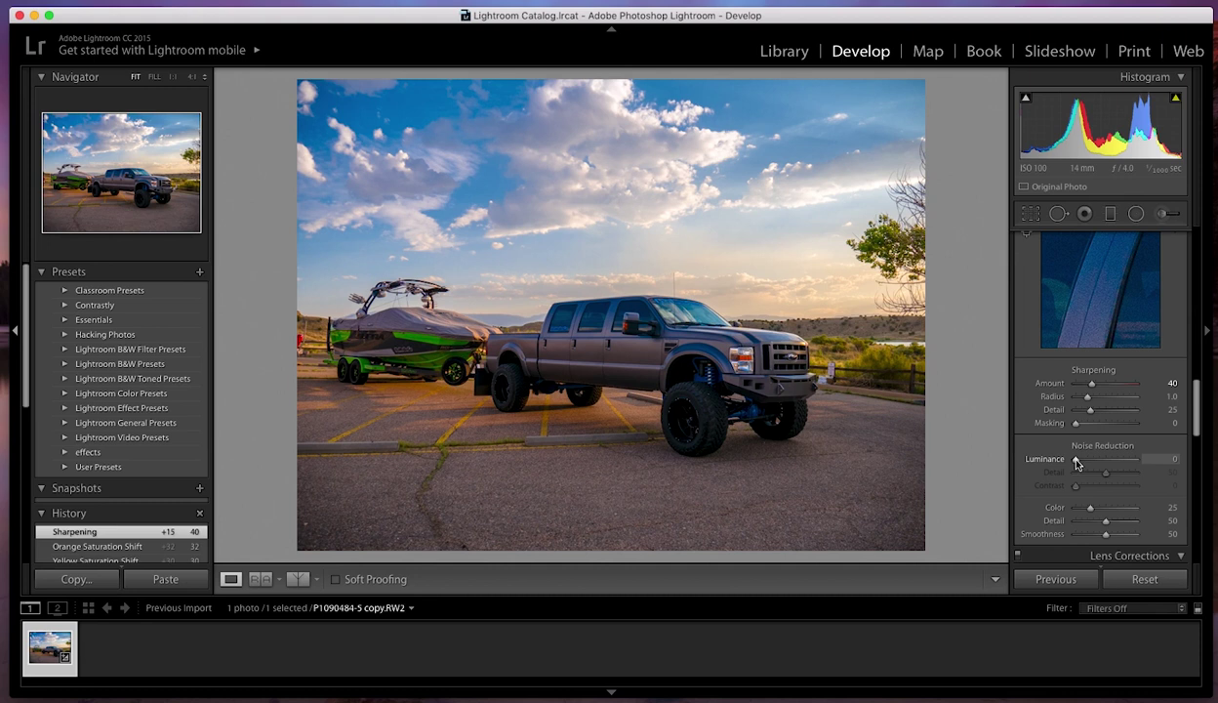
drag(1077, 463, 1088, 464)
drag(1094, 461, 1093, 461)
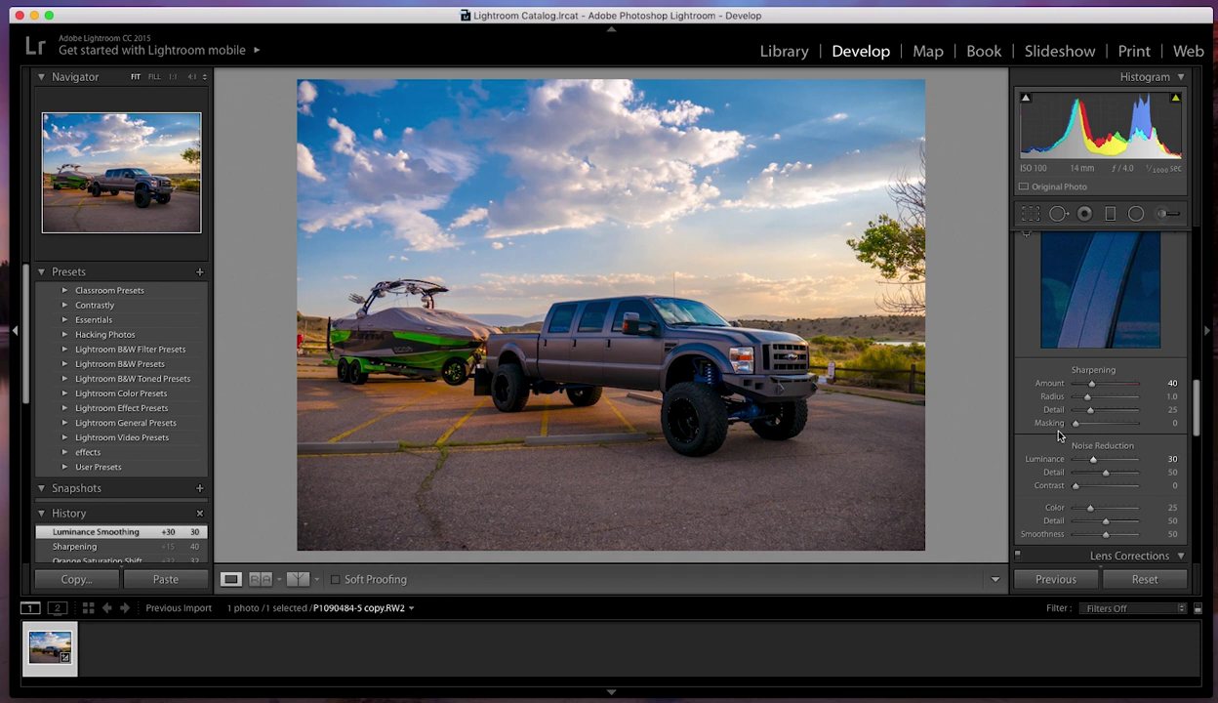
scroll(1042, 387, up, 1)
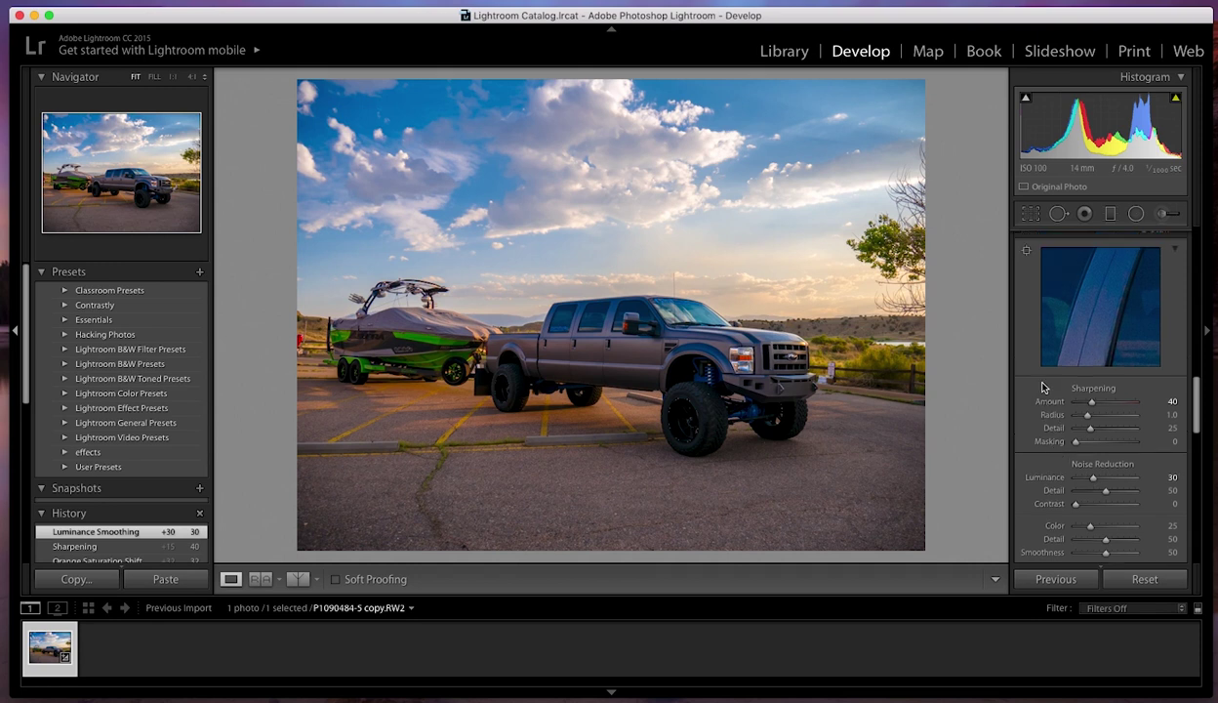
scroll(1049, 385, down, 2)
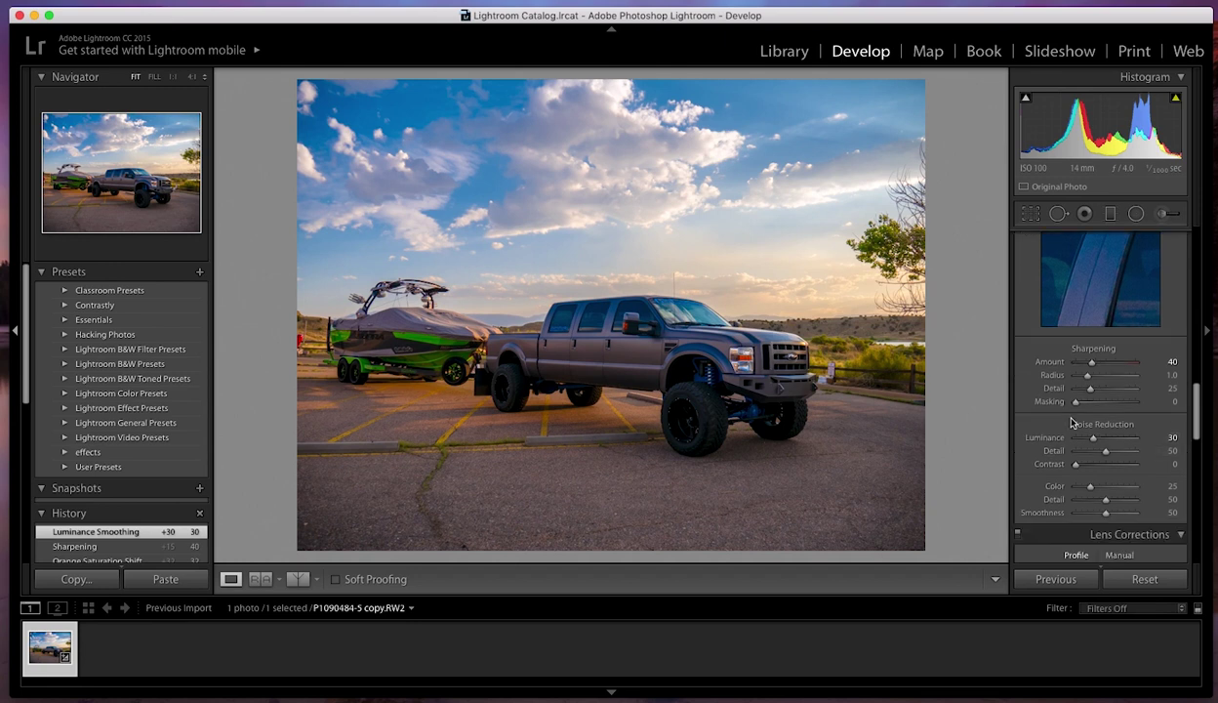
drag(1197, 427, 1200, 258)
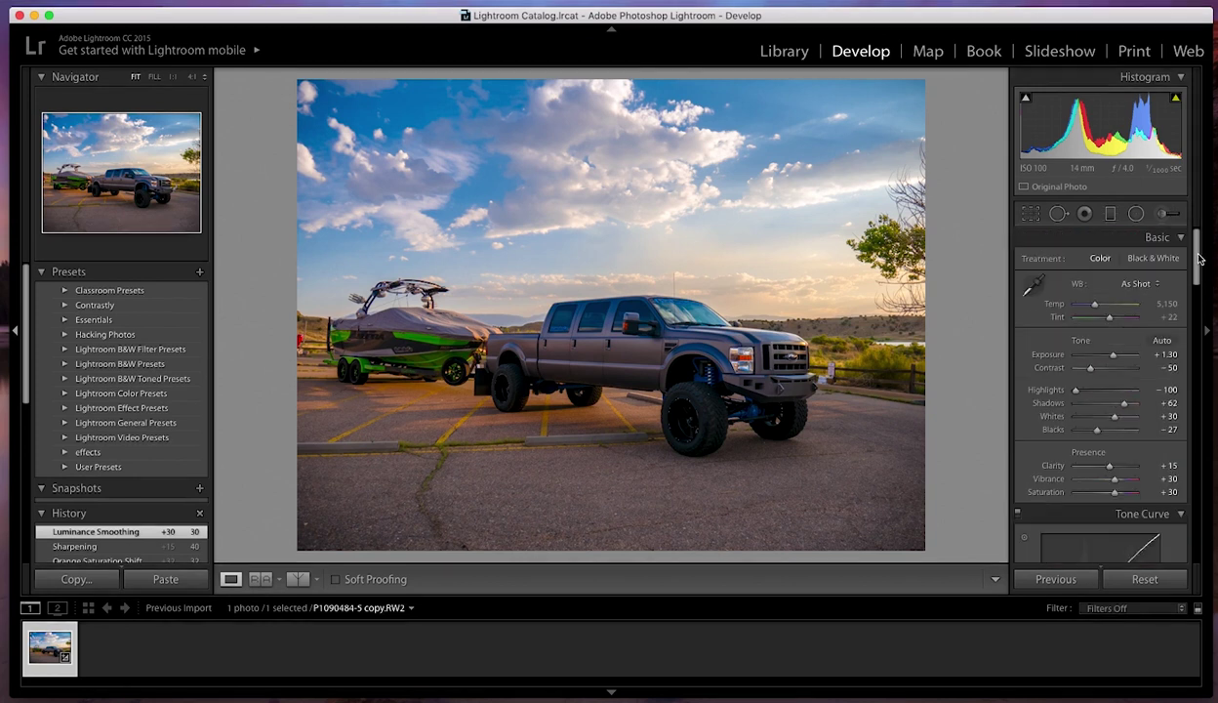
- Add a lower-right graduated filter at Exposure -0.96, Clarity -25, Sharpness -26, shallowly angled
click(1109, 217)
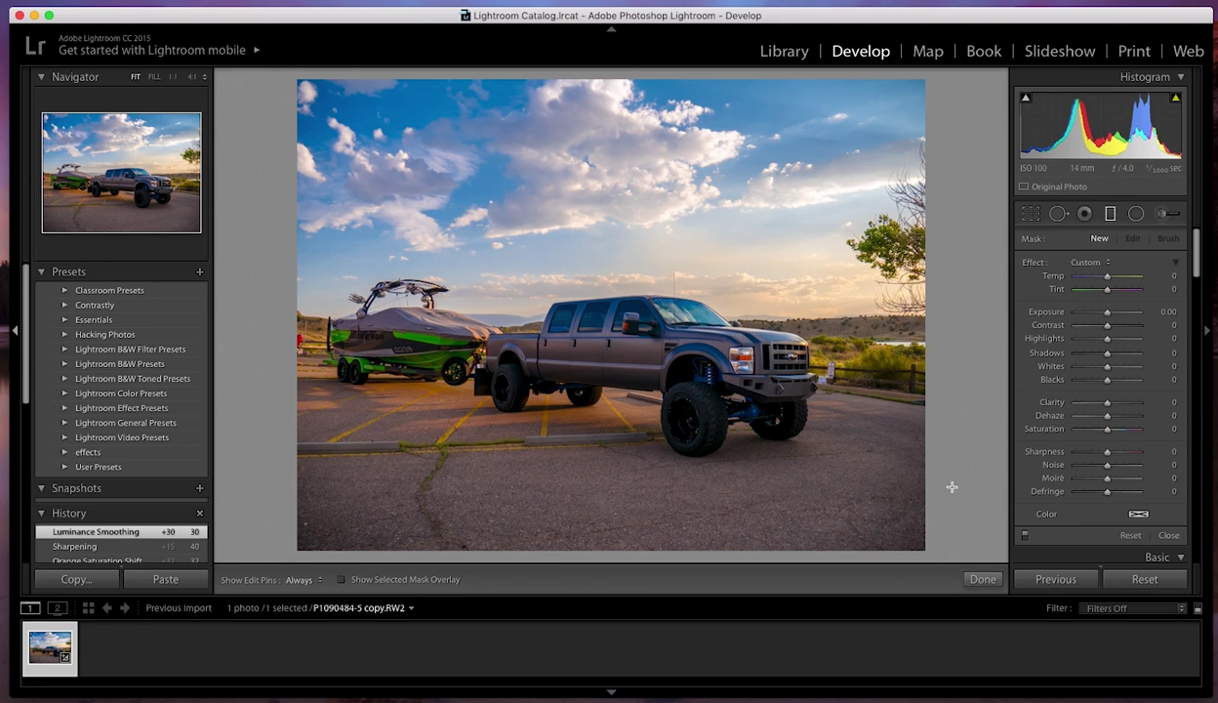
drag(933, 553, 784, 347)
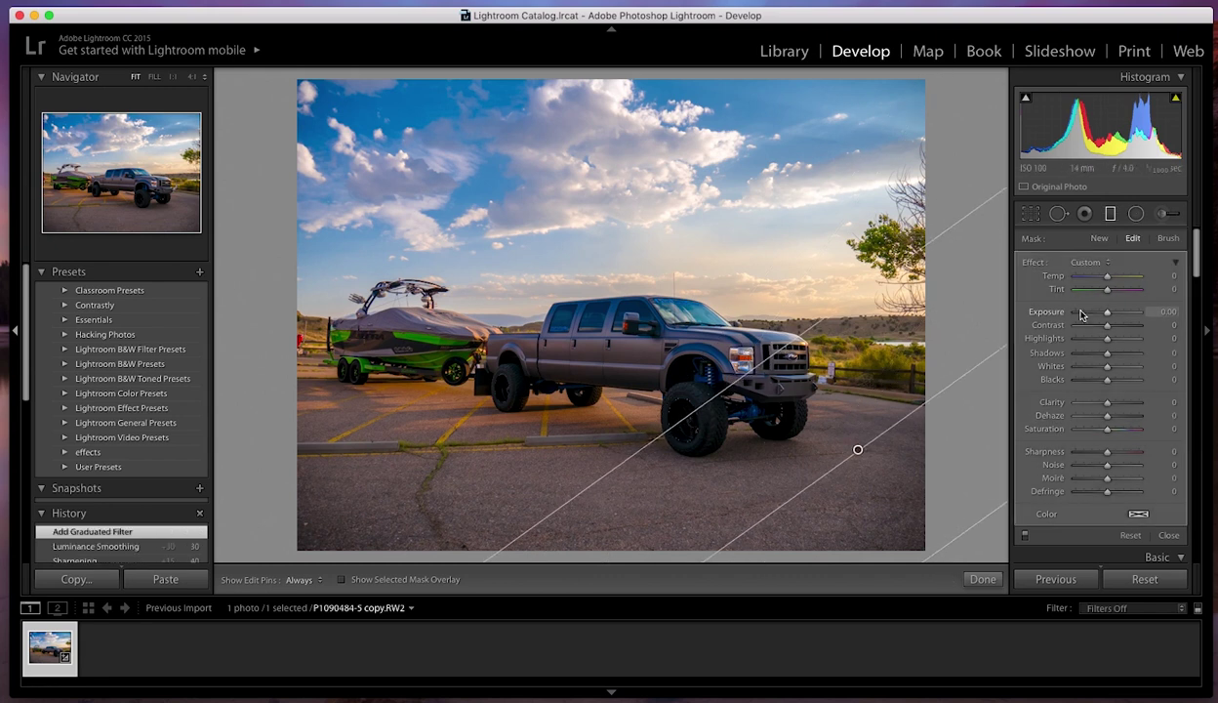
drag(1106, 318, 1100, 316)
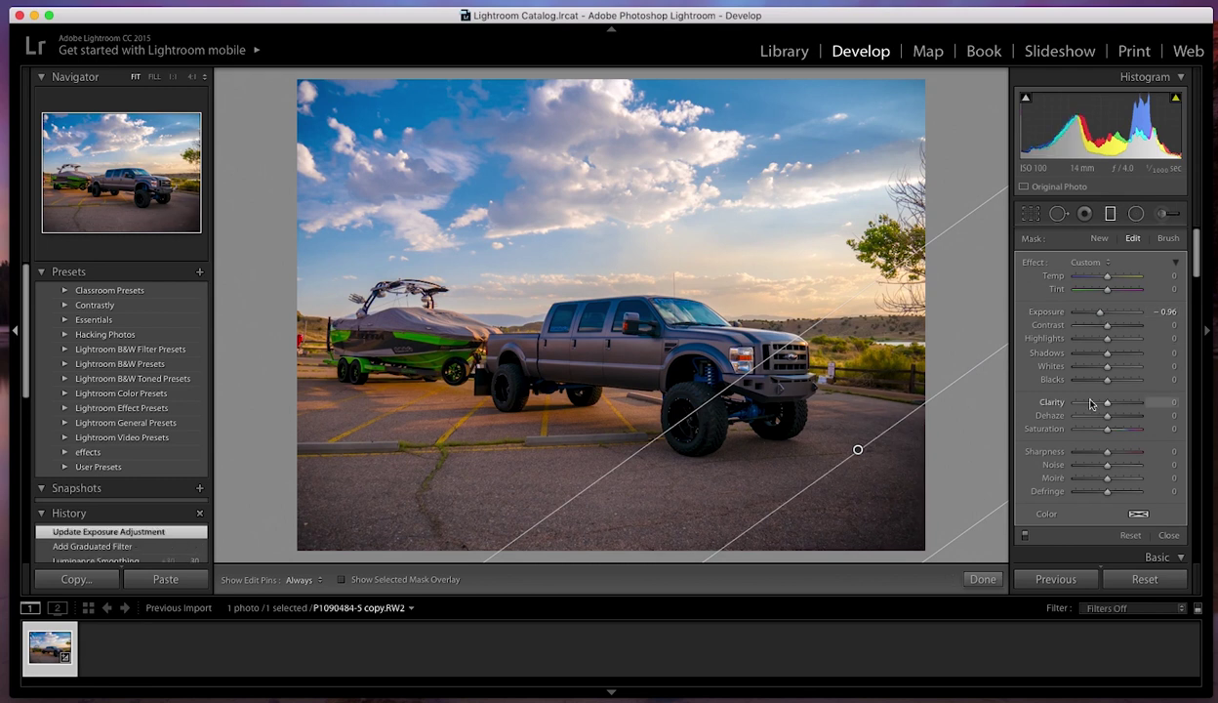
drag(1109, 406, 1101, 405)
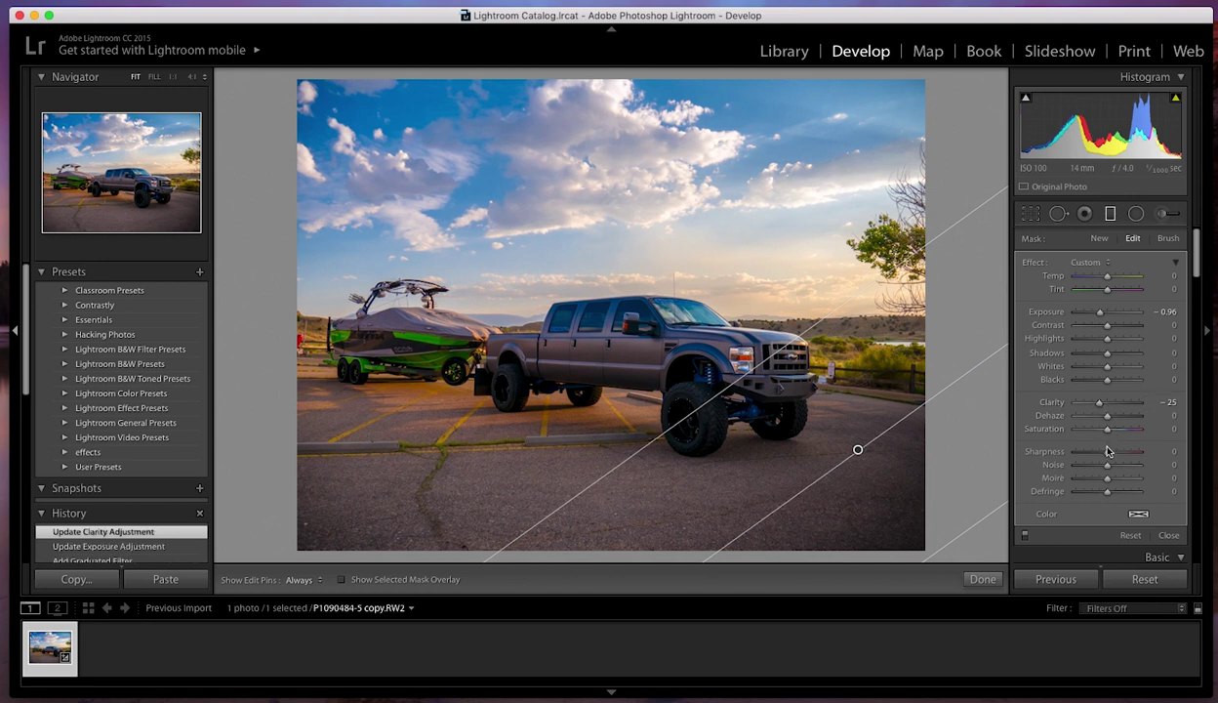
drag(1107, 452, 1099, 456)
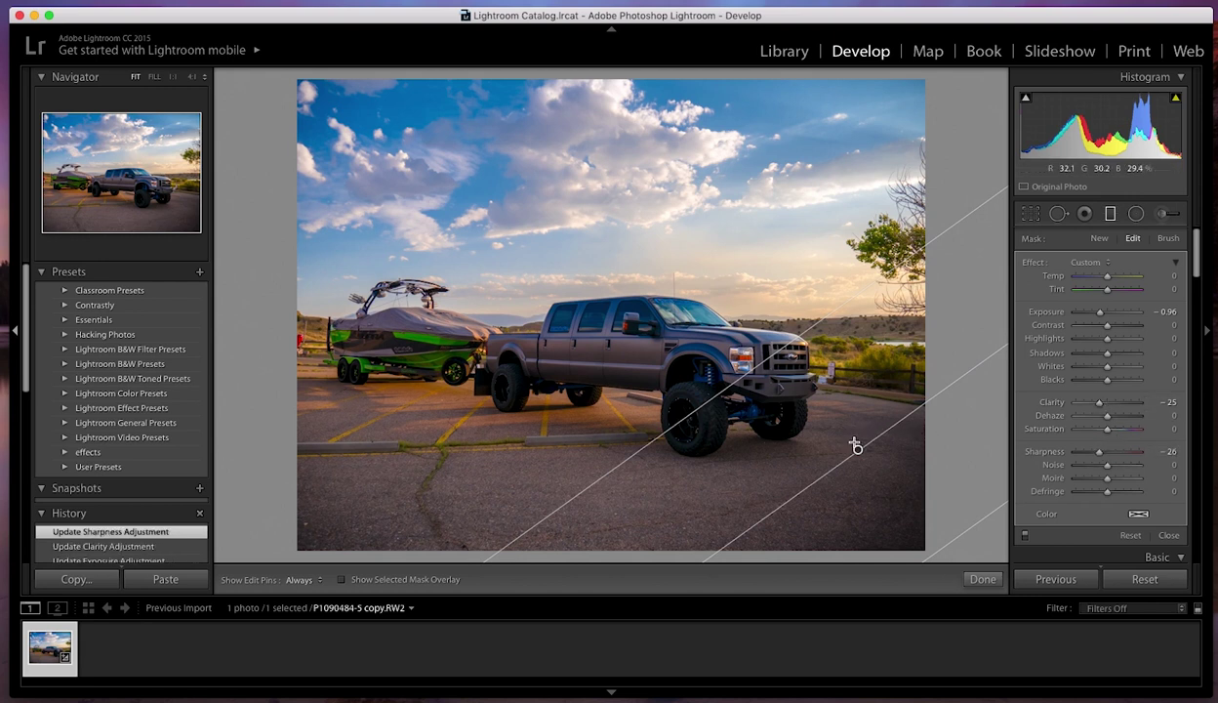
drag(860, 448, 870, 439)
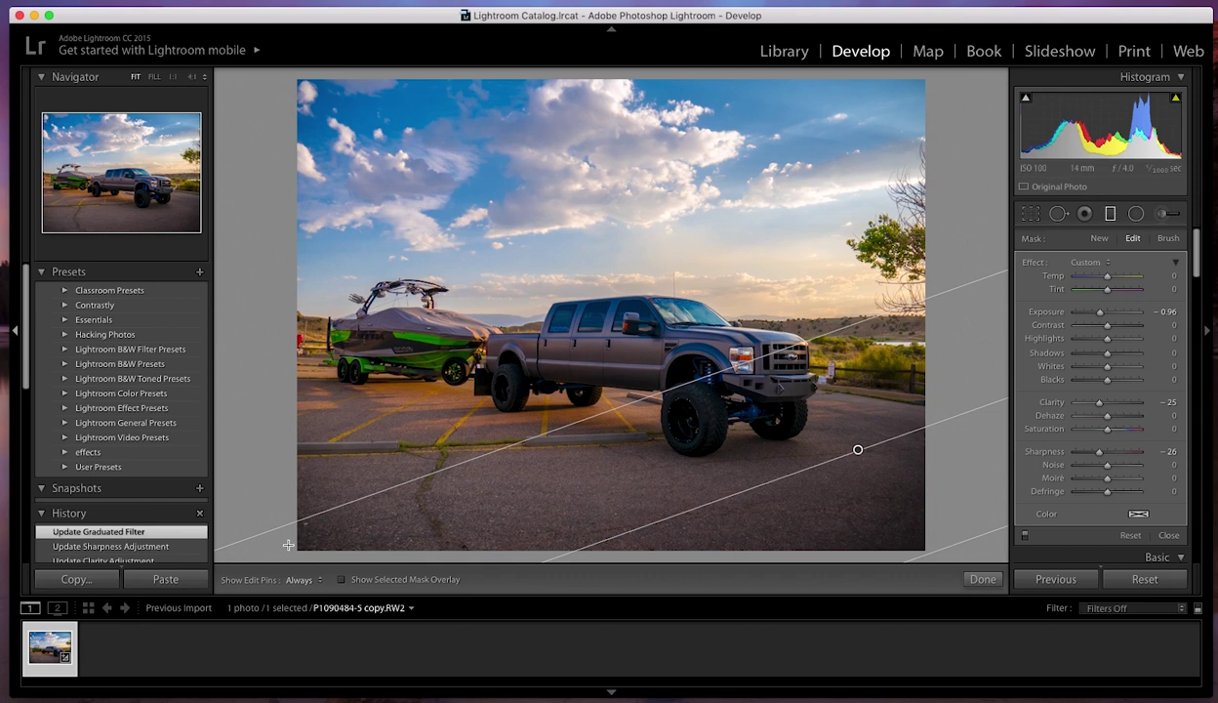
- Add a second filter from the lower-left, widen the first's transition, and start an upper-right sky filter
drag(283, 546, 369, 343)
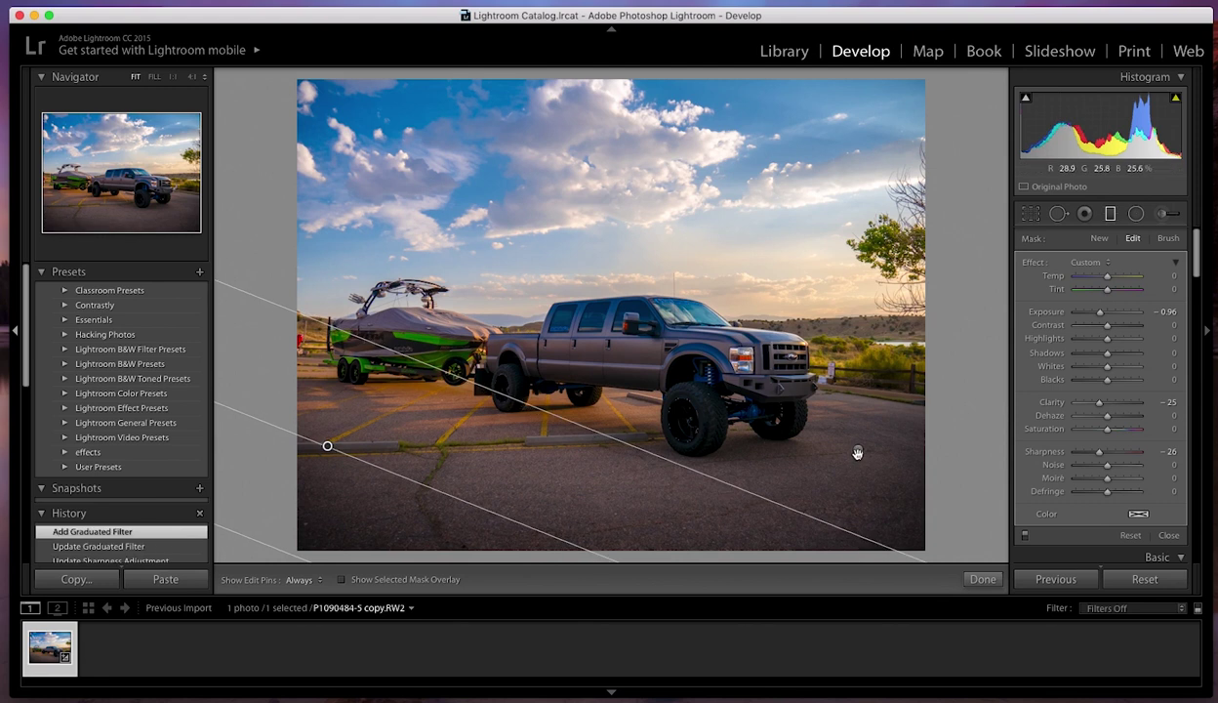
click(857, 452)
drag(742, 349, 747, 430)
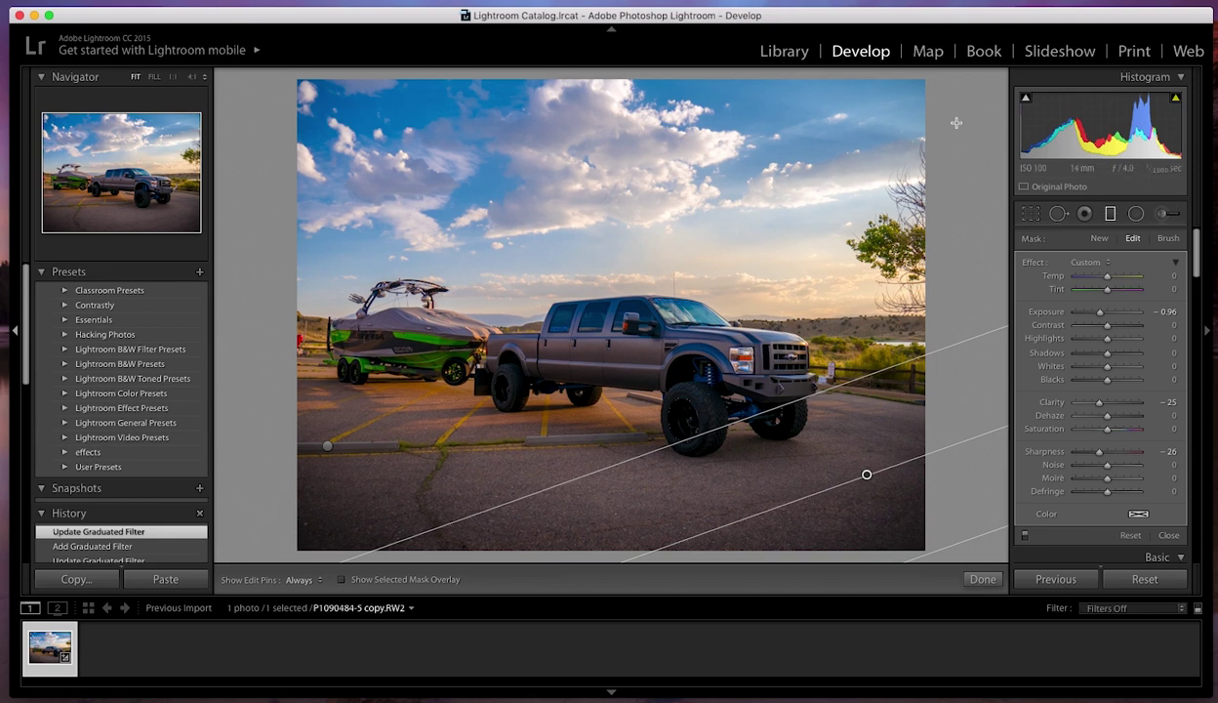
drag(947, 95, 637, 282)
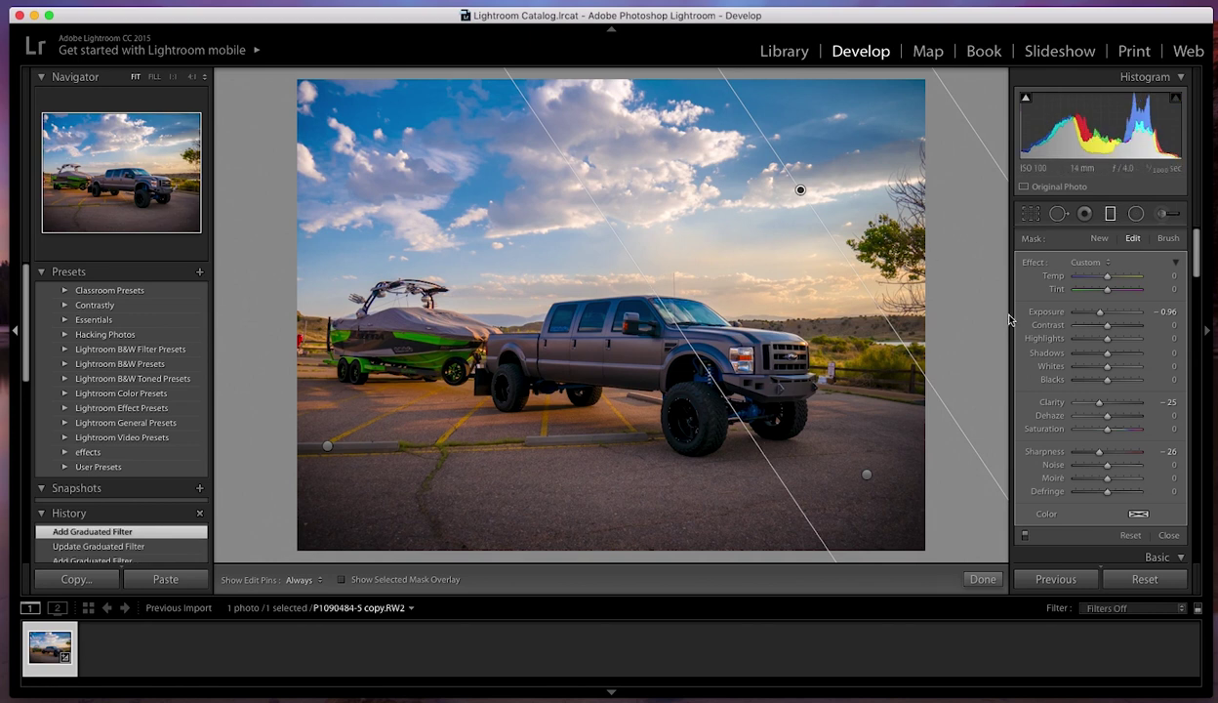
- Set the sky graduated filter's Clarity to 11 and Sharpness to 10
drag(1099, 402, 1109, 405)
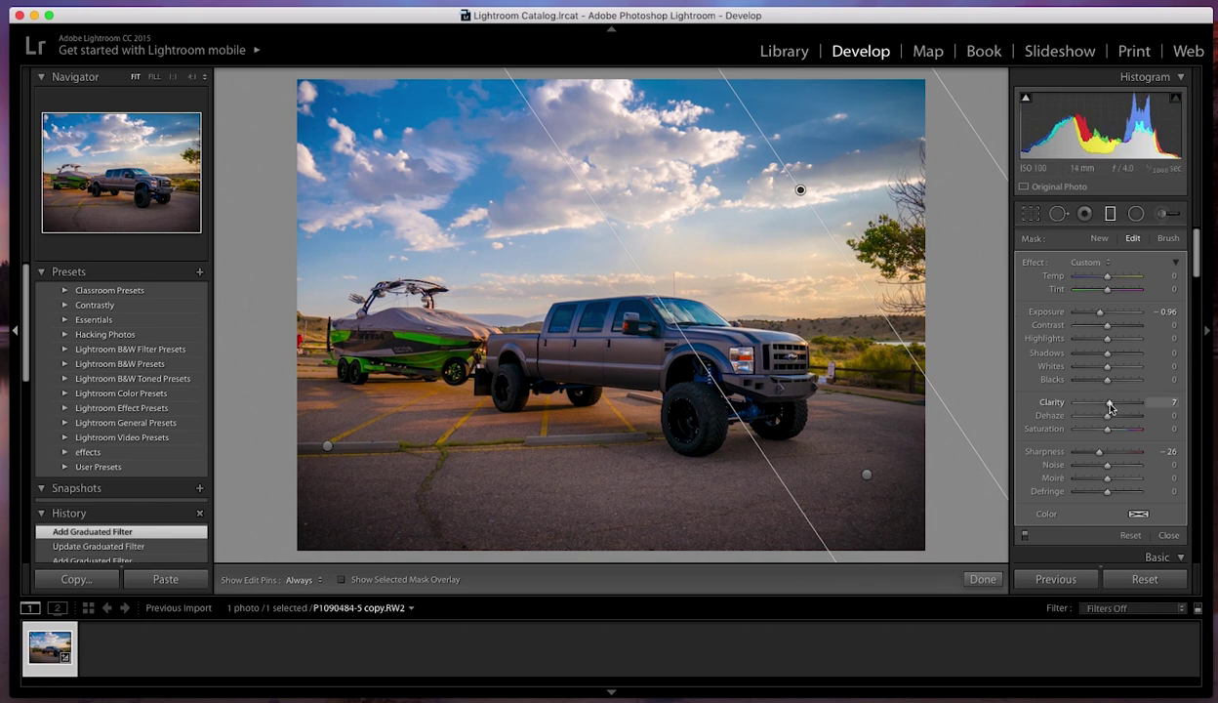
drag(1110, 405, 1111, 404)
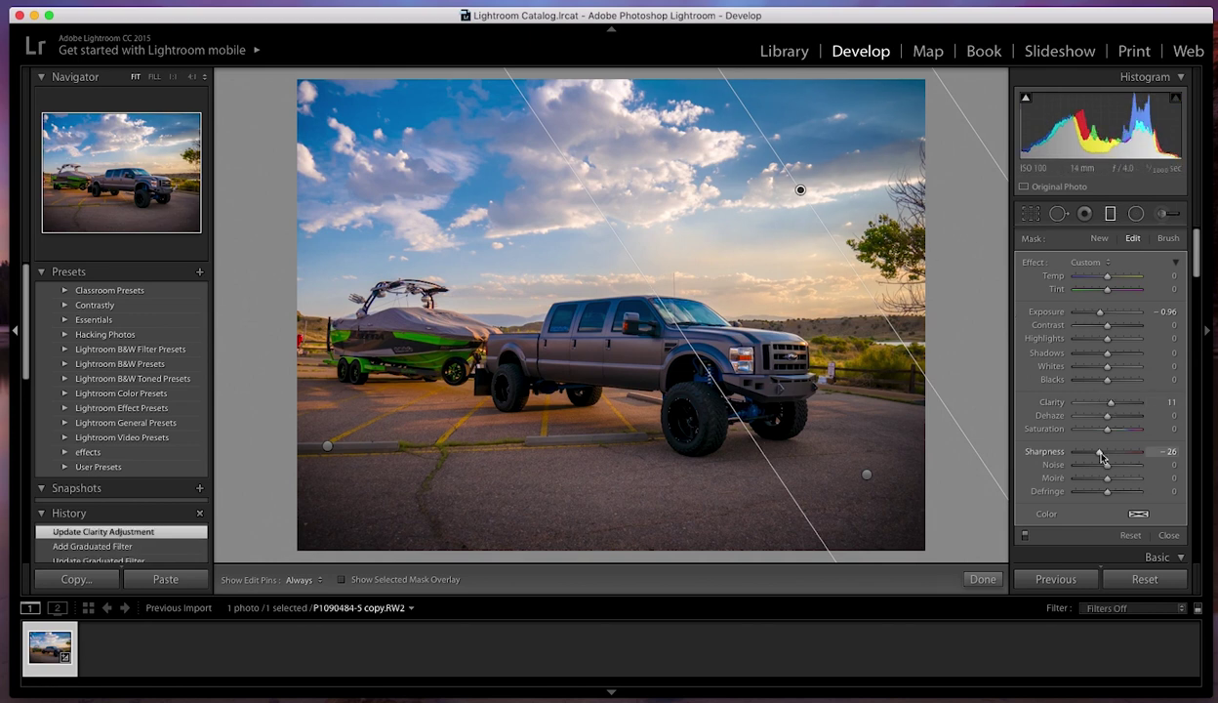
drag(1100, 456, 1112, 457)
drag(1113, 456, 1113, 457)
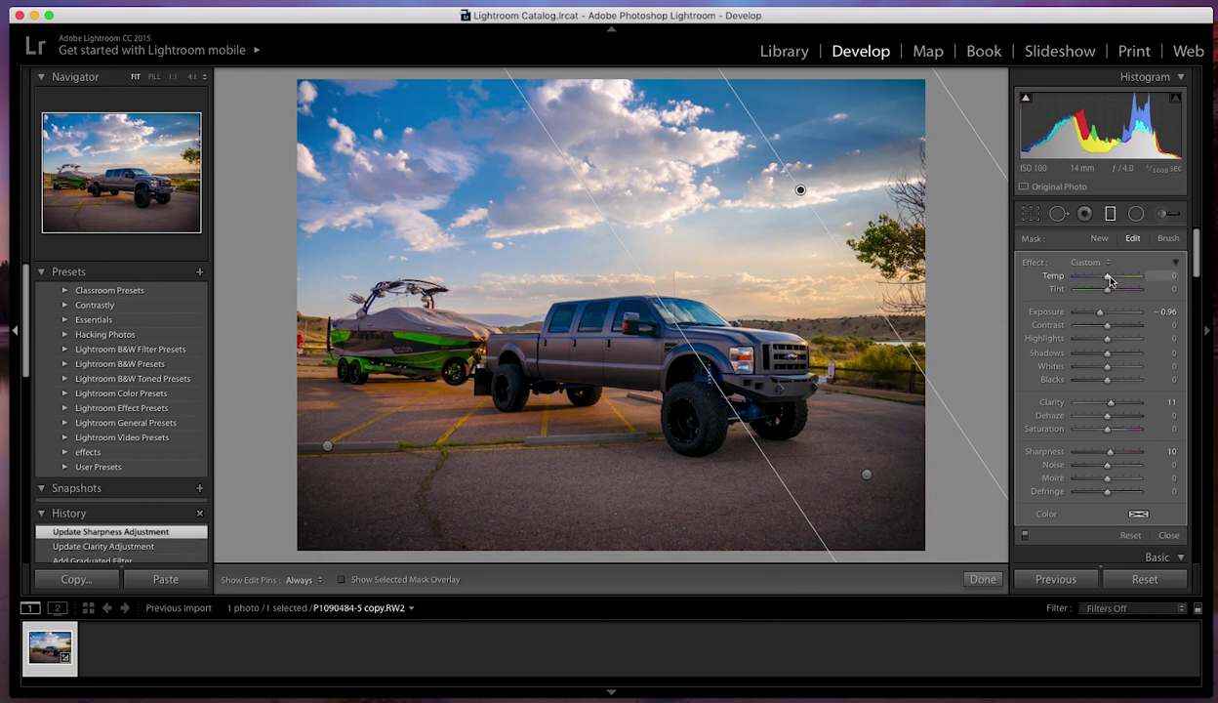
- Set the sky filter to Temp 40 and Exposure 0.33, reposition it, and close filter editing
drag(1109, 280, 1120, 281)
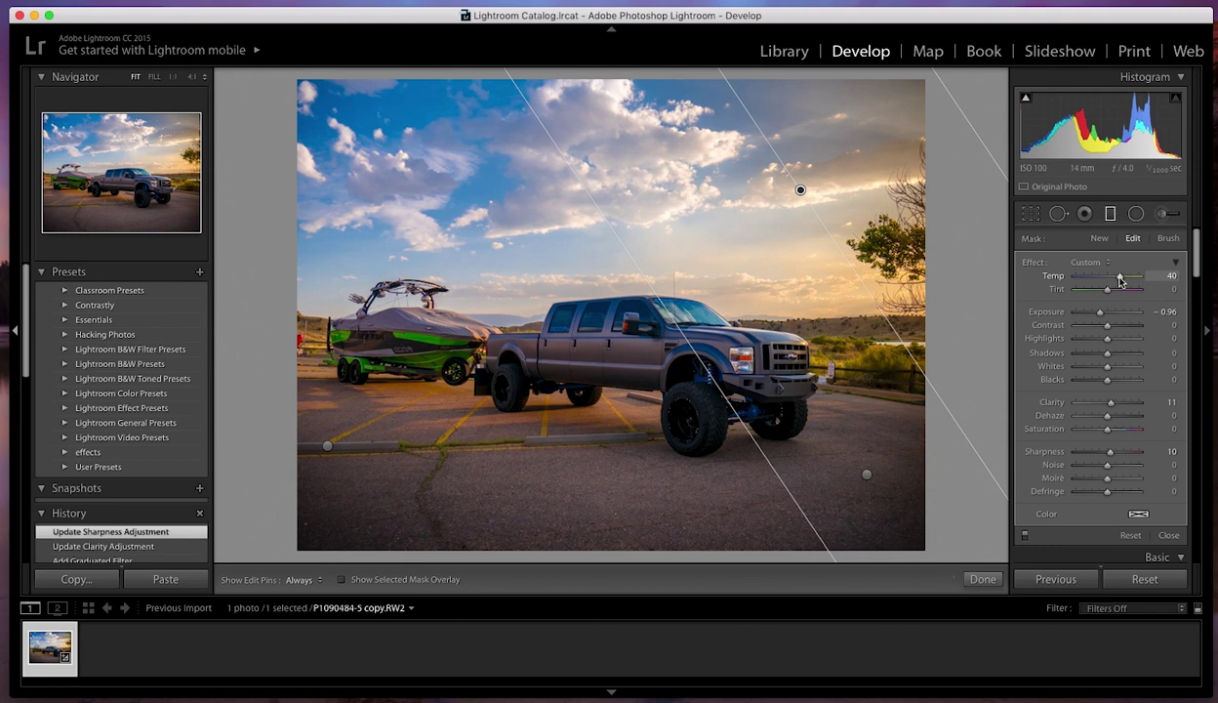
drag(1100, 311, 1111, 317)
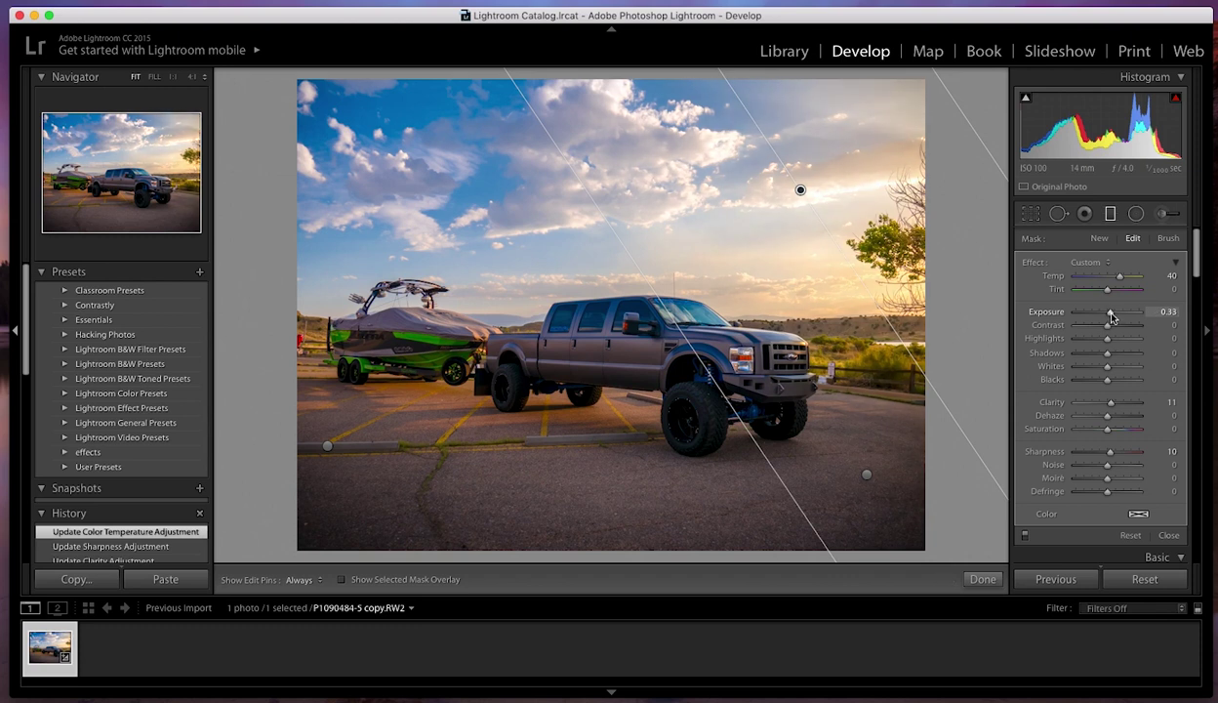
drag(1112, 316, 1111, 316)
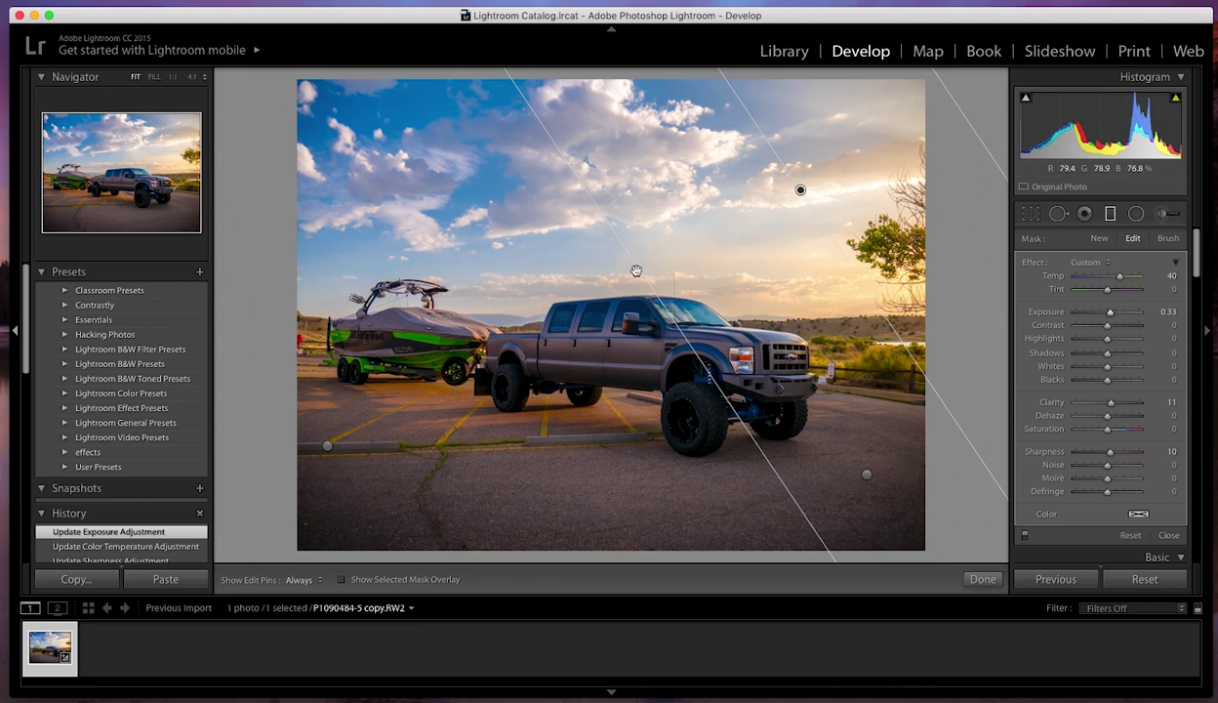
drag(637, 270, 581, 305)
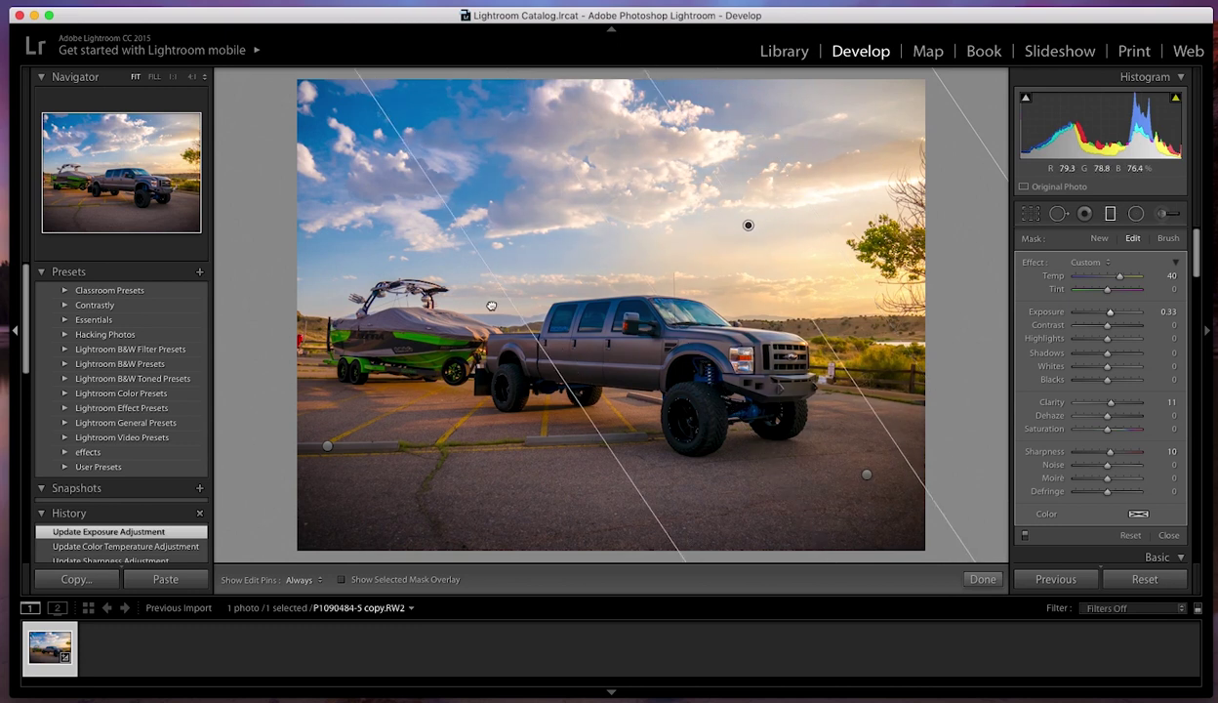
drag(501, 304, 501, 303)
key(m)
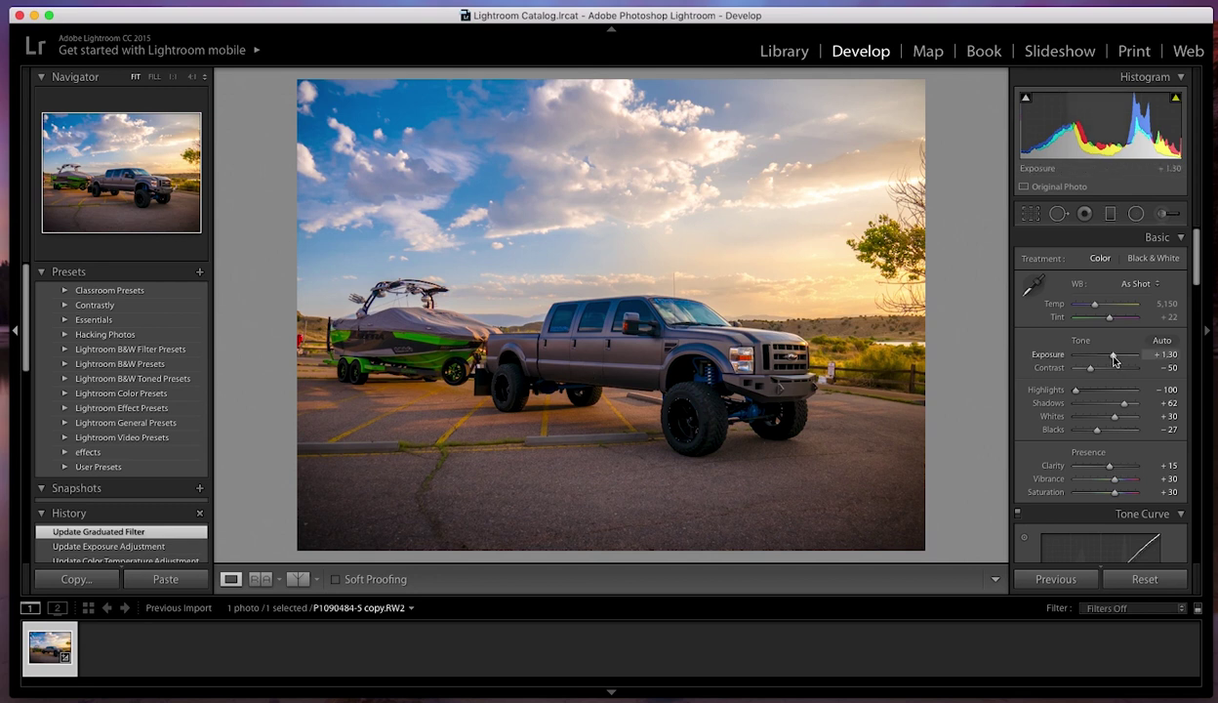
- Raise the overall Exposure to +1.60 in the Basic panel
drag(1113, 355, 1117, 360)
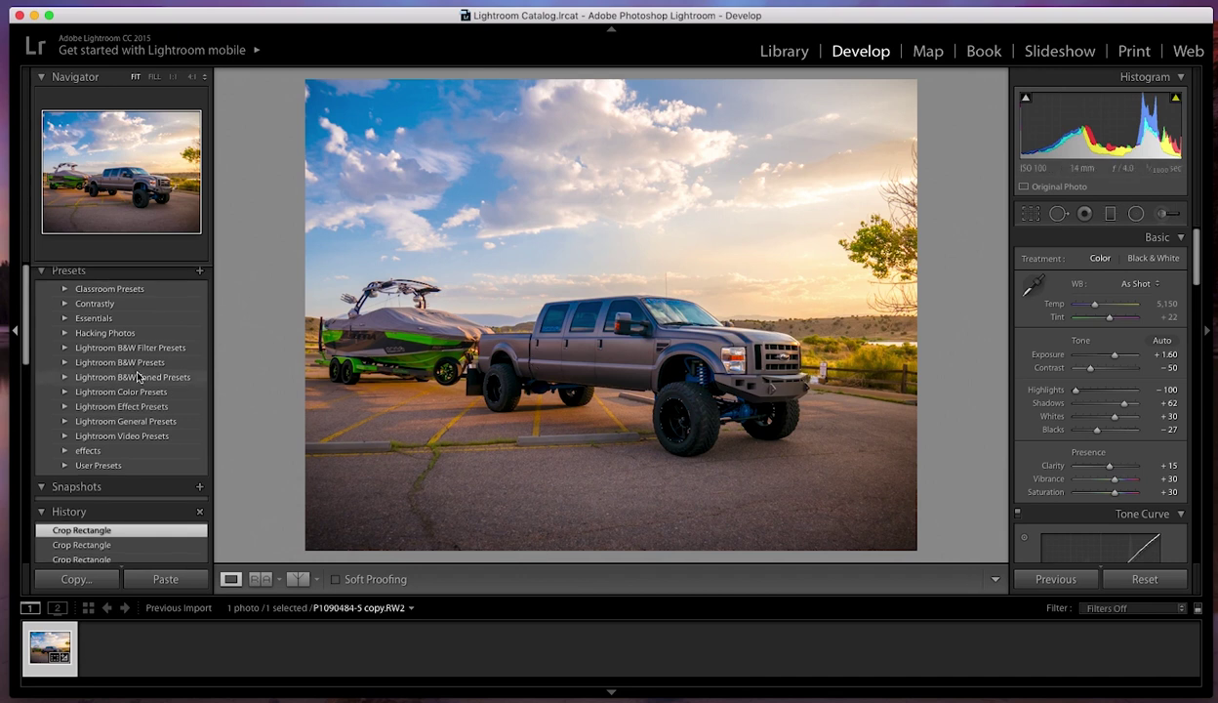
scroll(137, 379, down, 10)
- Expand User Presets, reset the adjustments with a preset, then apply Western Sunset
scroll(138, 378, up, 6)
scroll(138, 378, up, 5)
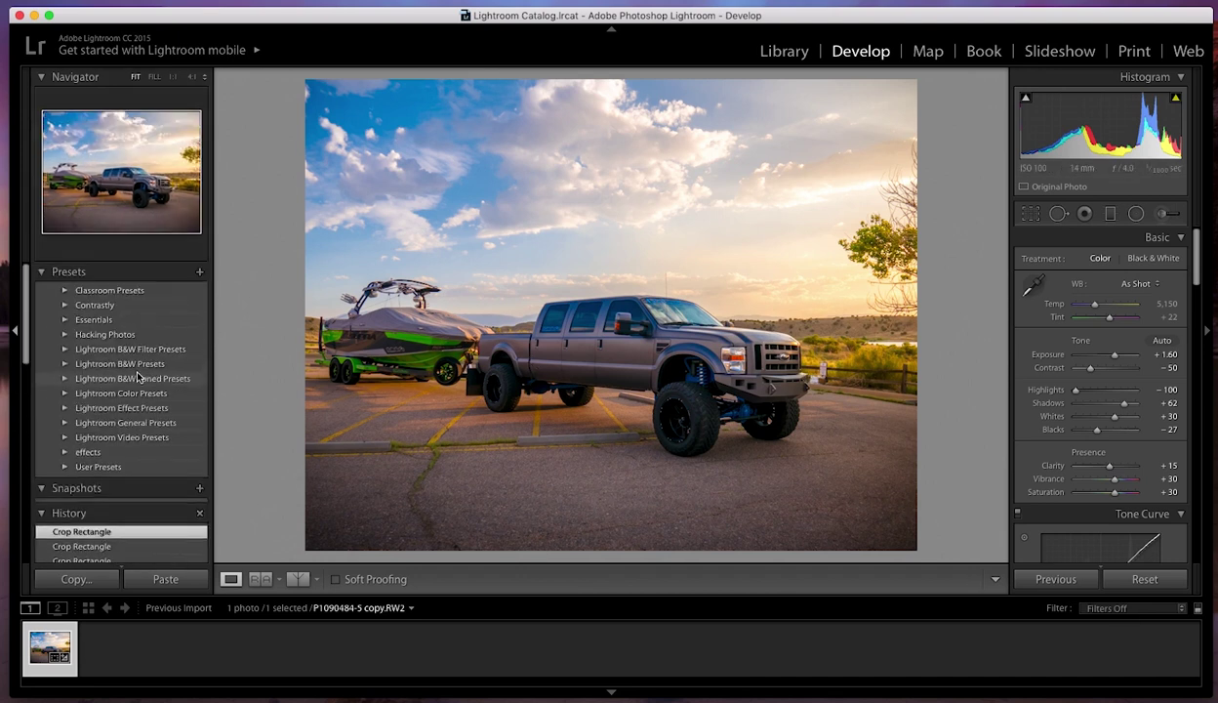
click(66, 467)
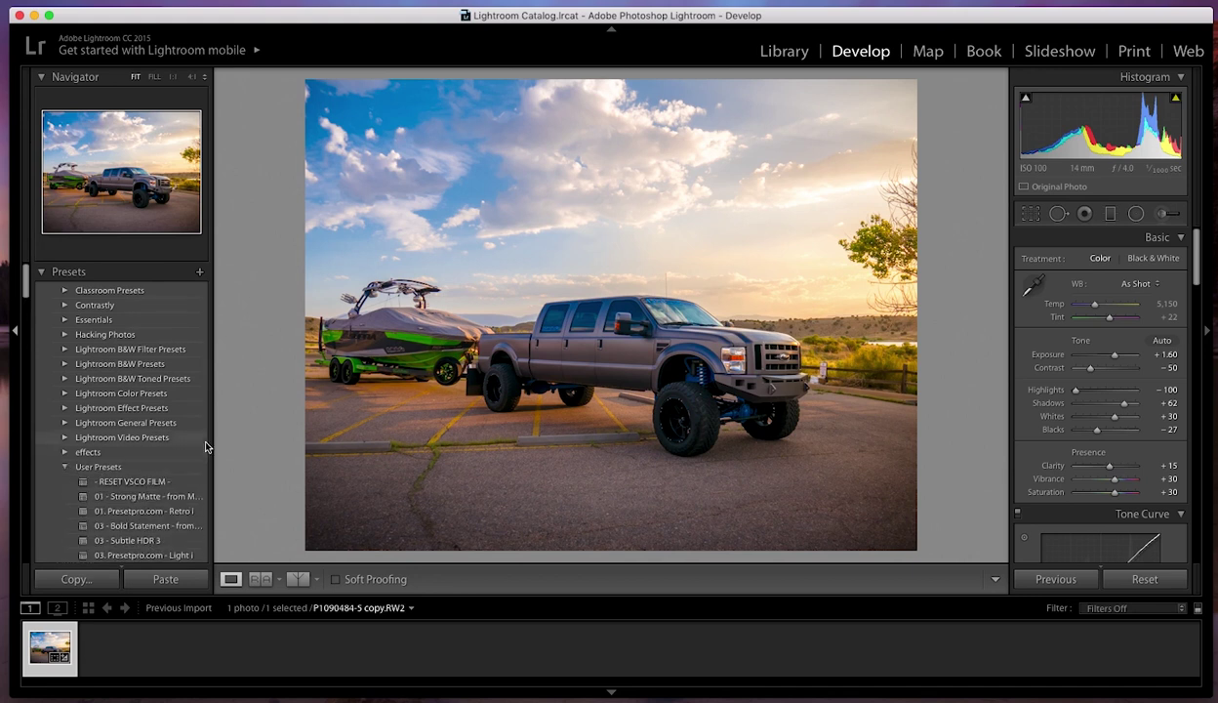
scroll(168, 421, down, 10)
click(173, 425)
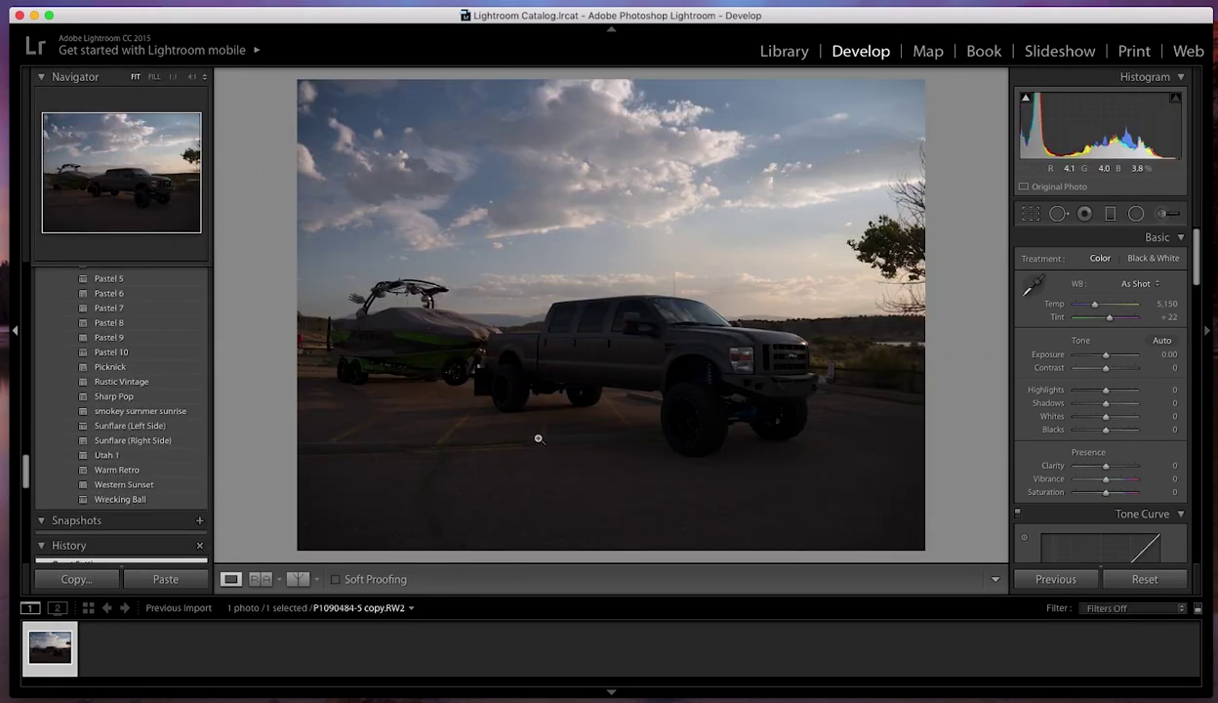
click(144, 485)
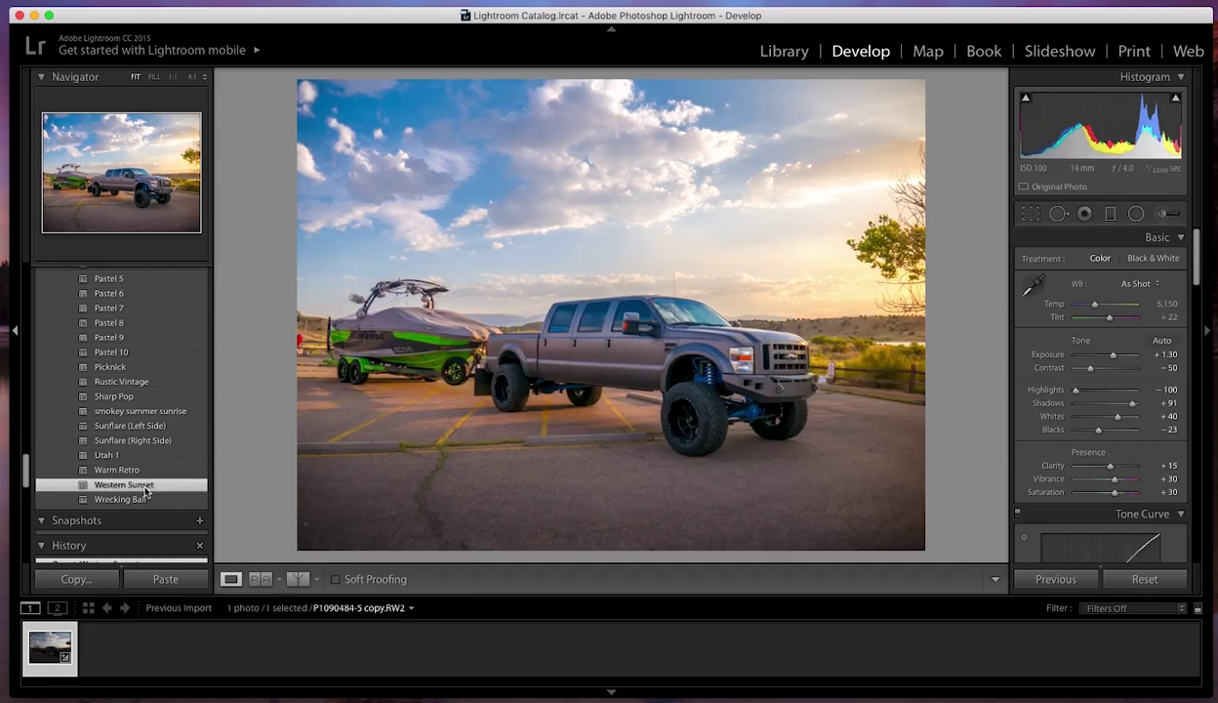